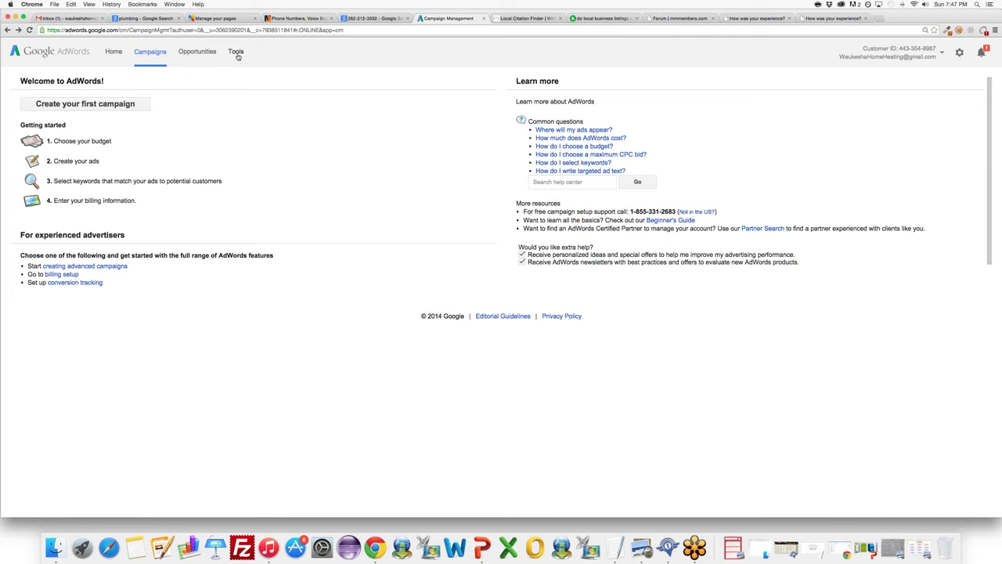
Open the Keyword Planner and start a search for new keyword and ad group ideas
click(238, 54)
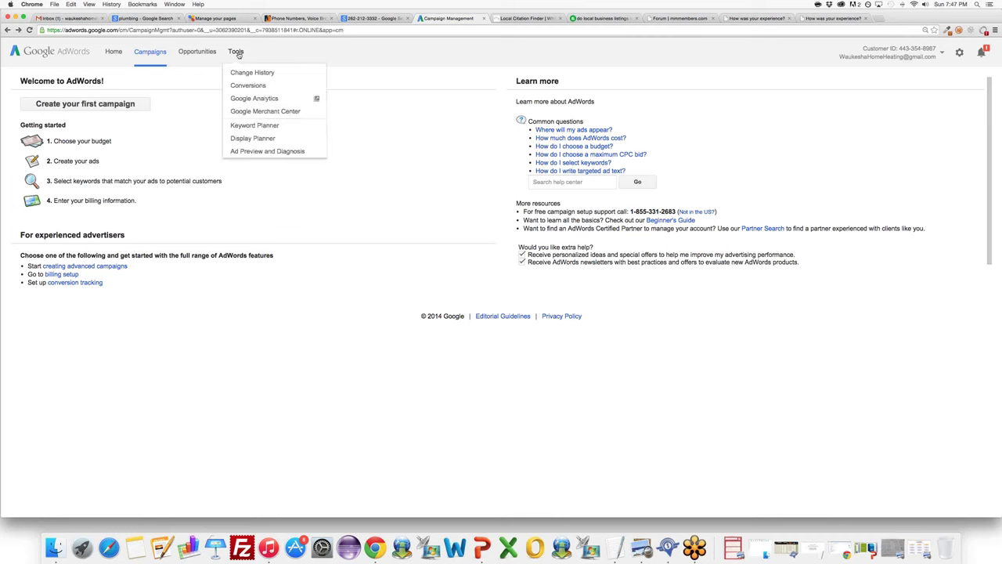
click(259, 128)
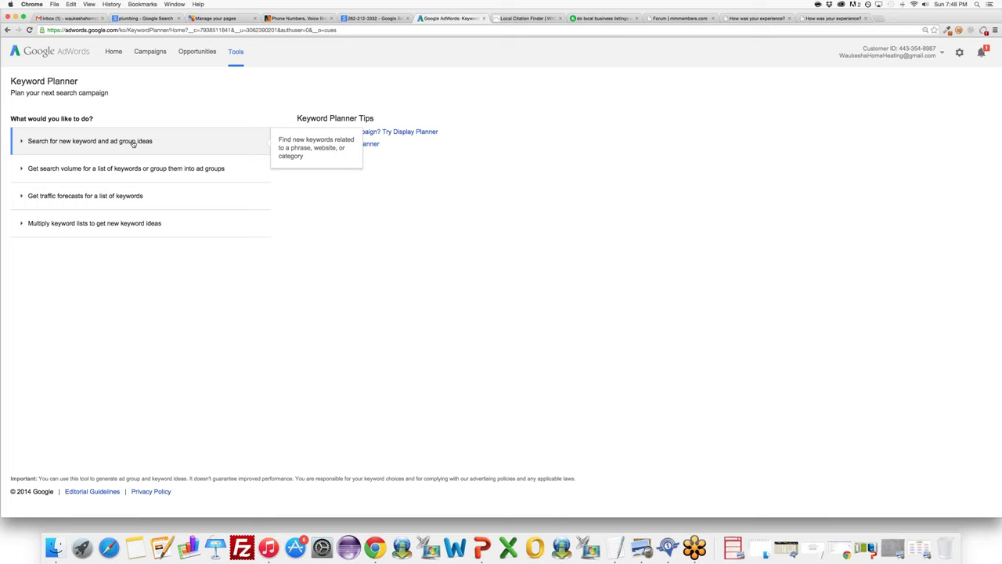
click(132, 142)
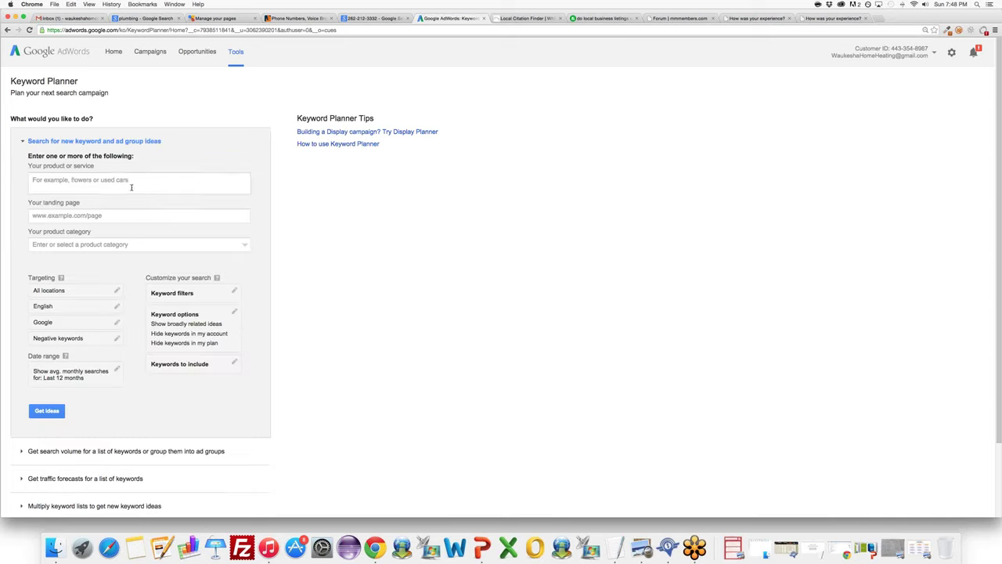
click(102, 178)
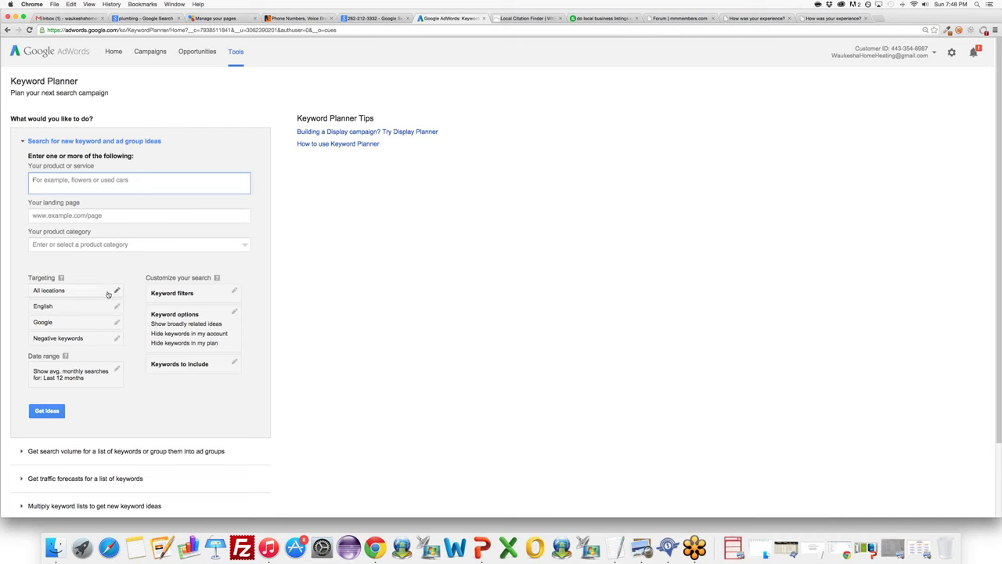
Replace the all-locations targeting with the cities of Milwaukee and Waukesha, Wisconsin
click(63, 292)
click(84, 326)
text(milwaukee,)
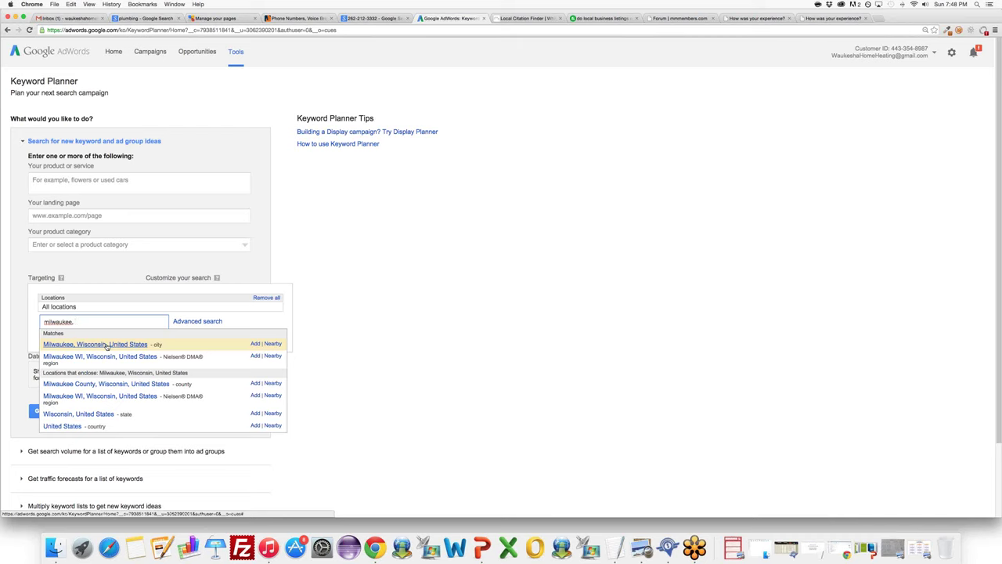
click(107, 345)
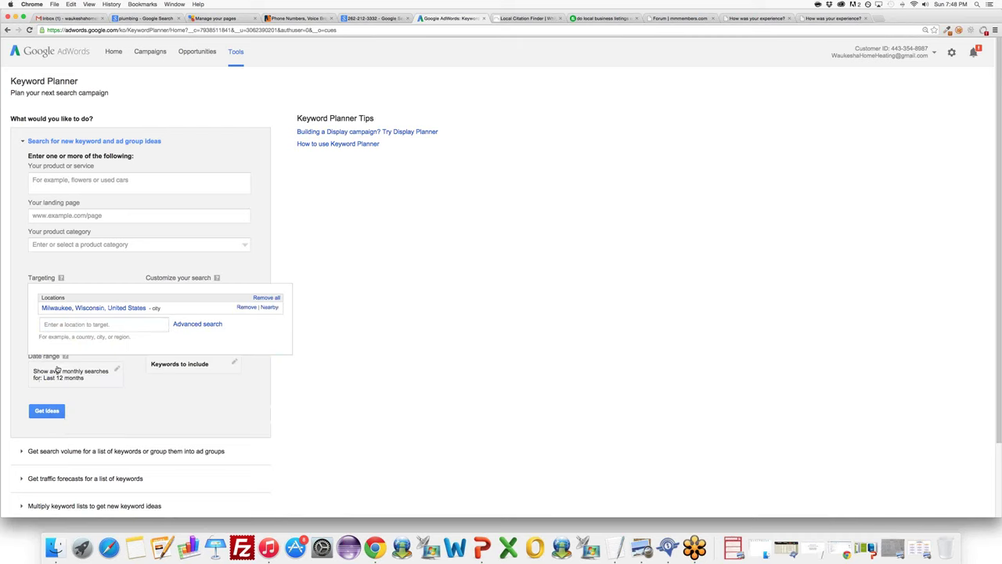
click(71, 324)
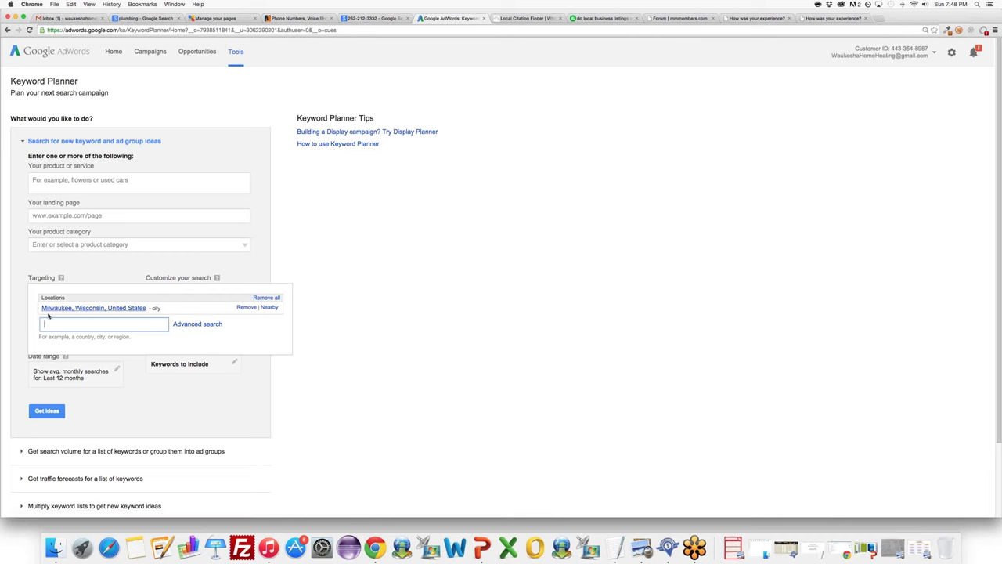
text(waukes)
click(122, 346)
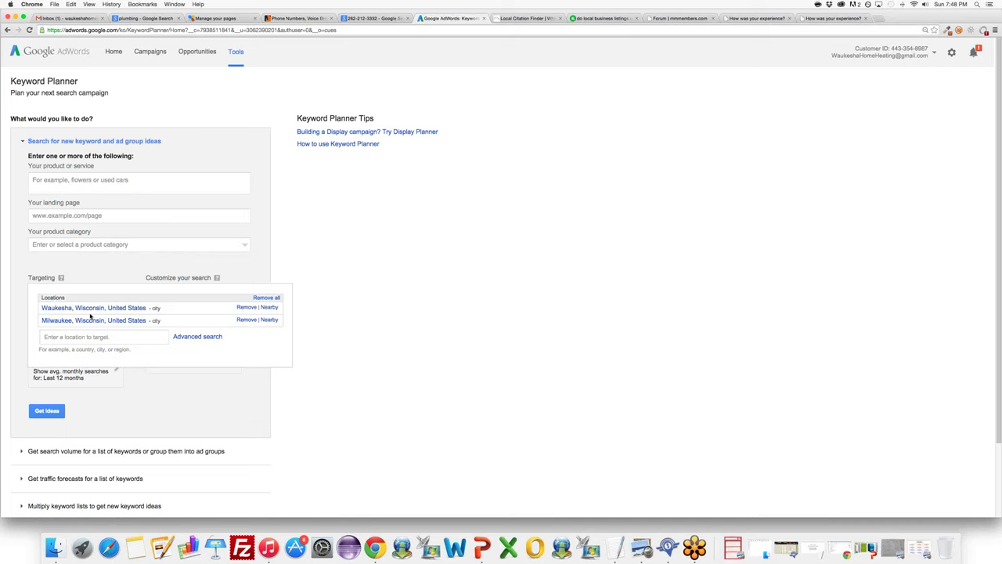
Add the cities of Brookfield and New Berlin, Wisconsin, to the targeted locations
click(98, 338)
text(bro)
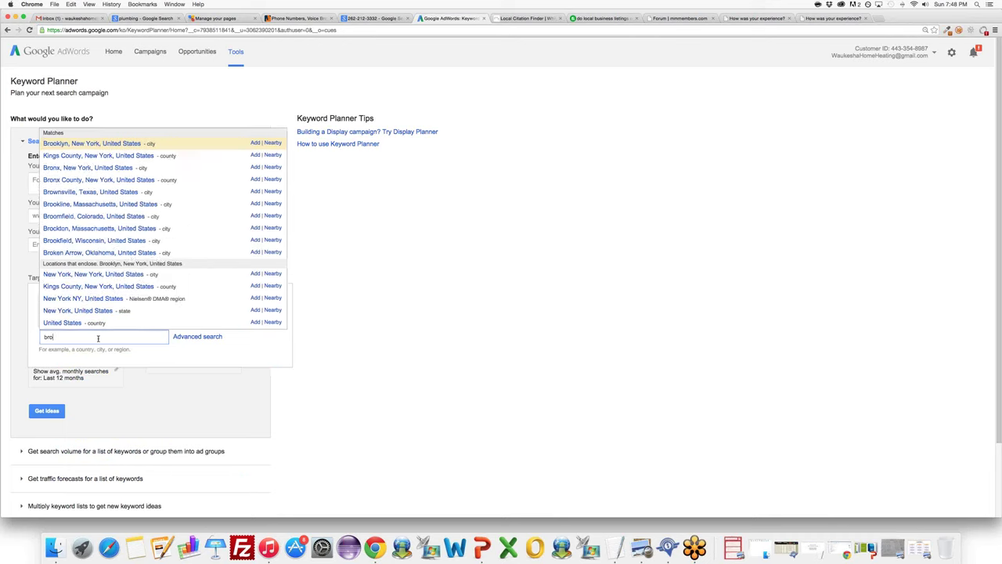
text(okfield)
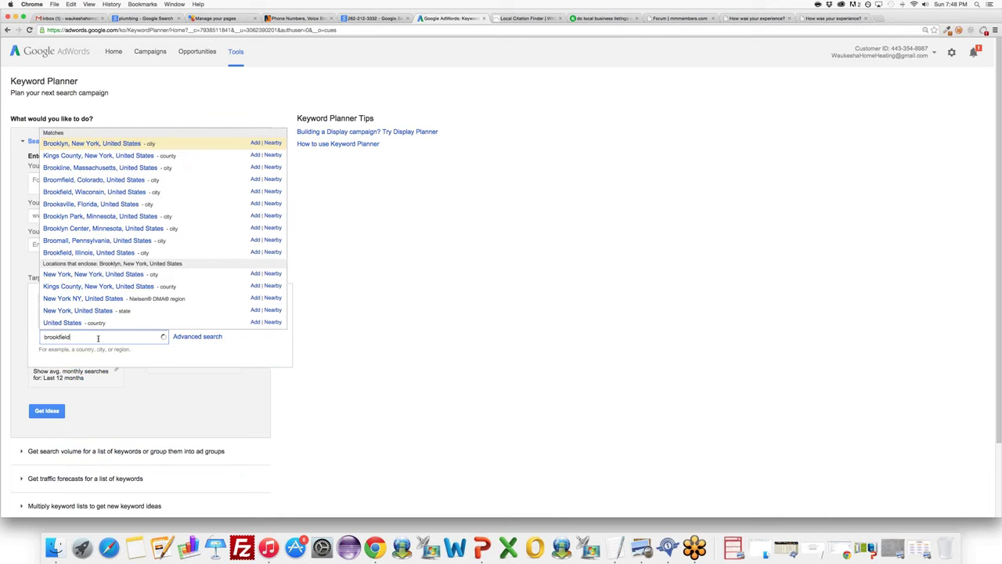
click(100, 133)
click(100, 349)
text(new berl)
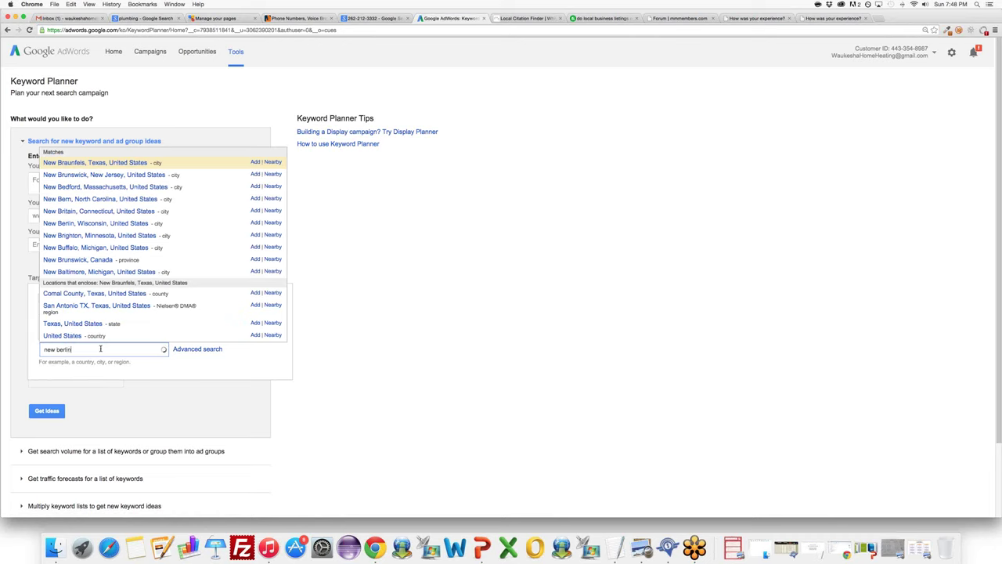
text(in)
click(106, 371)
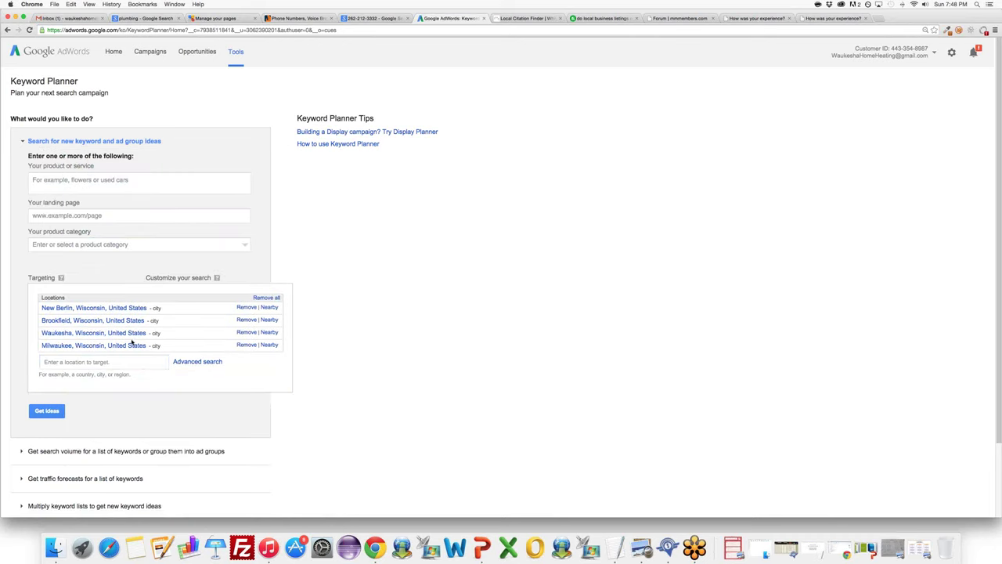
Add the city of Greenfield, Wisconsin, to the targeted locations and close the location editor
click(94, 361)
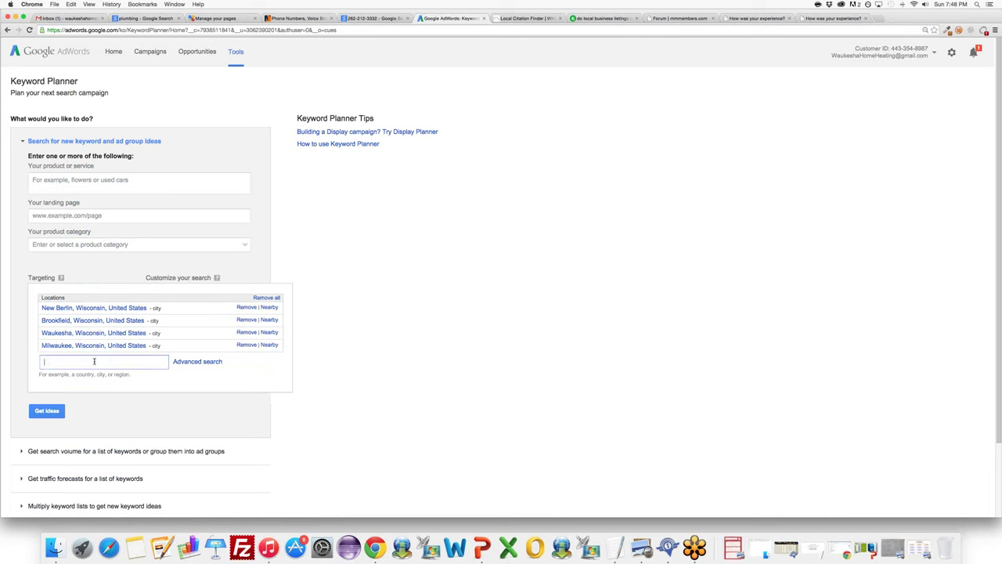
text(greenfield wi)
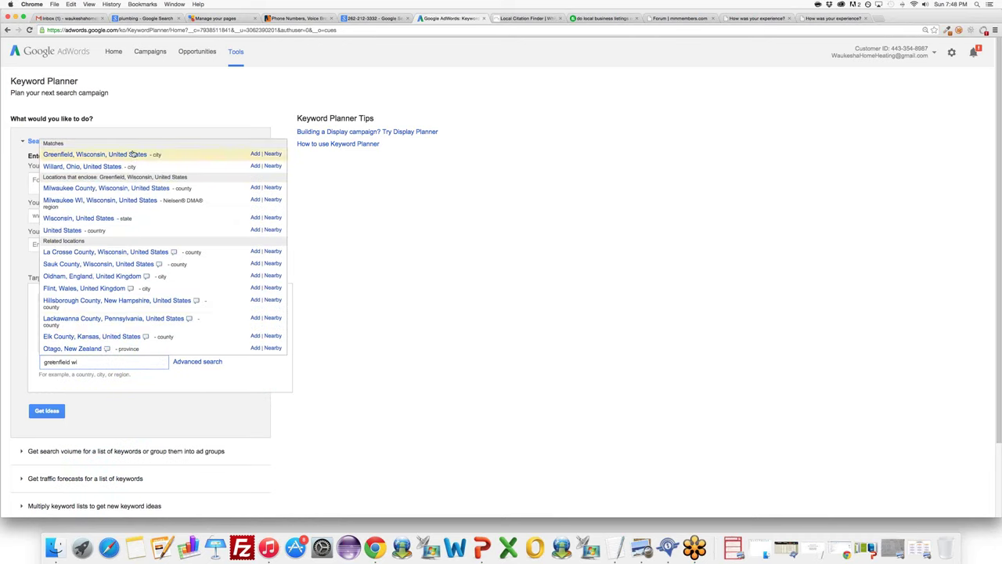
key(Return)
click(73, 425)
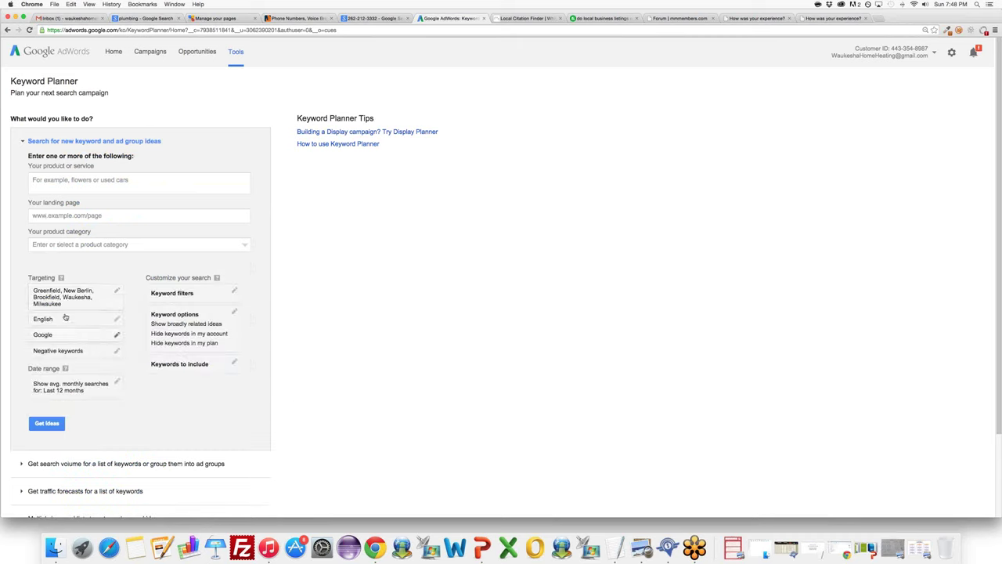
Enter hvac contractor, furnace repair service and air conditioning repair service on separate lines as the products or services
click(57, 180)
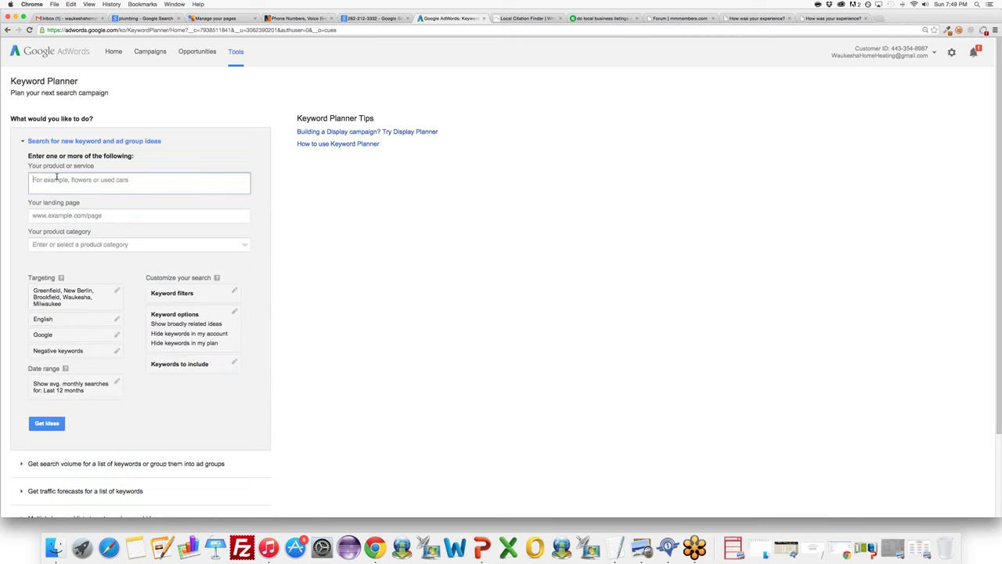
text(hvac)
text( contractor)
text(furnace)
key(BackSpace)
key(BackSpace)
key(BackSpace)
key(BackSpace)
text(nace rep)
text(air service)
key(Return)
text(air conditioning repair service)
key(Return)
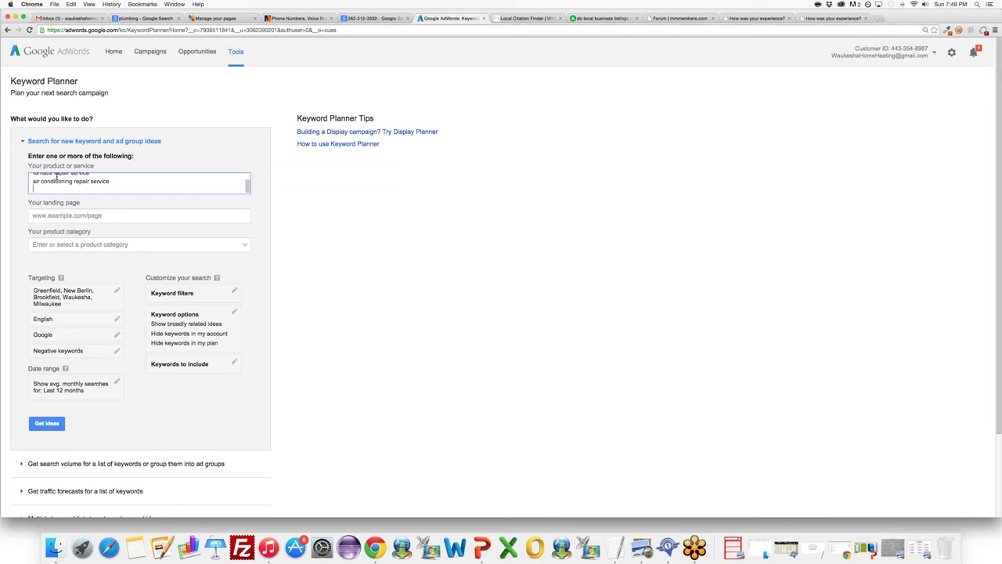
Add heating contractor, heating and cooling, and heating and air conditioning to the product or service terms
text(heating contractor)
key(Return)
text(heating and co)
key(BackSpace)
text(nd cooling)
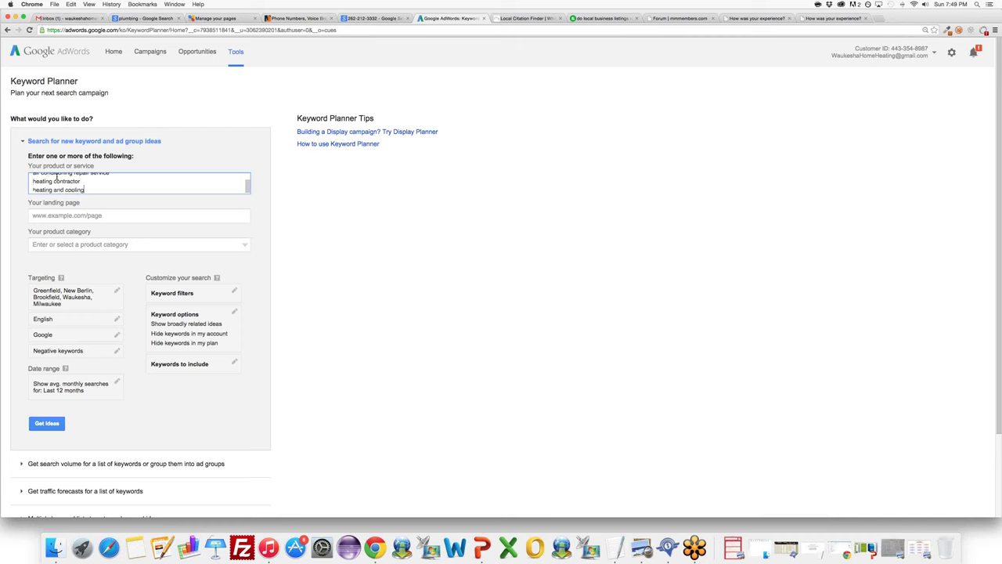
key(Return)
text(heating and air conditioning)
key(Return)
Add heating companies and hvac companies to the product or service terms
text(heatin)
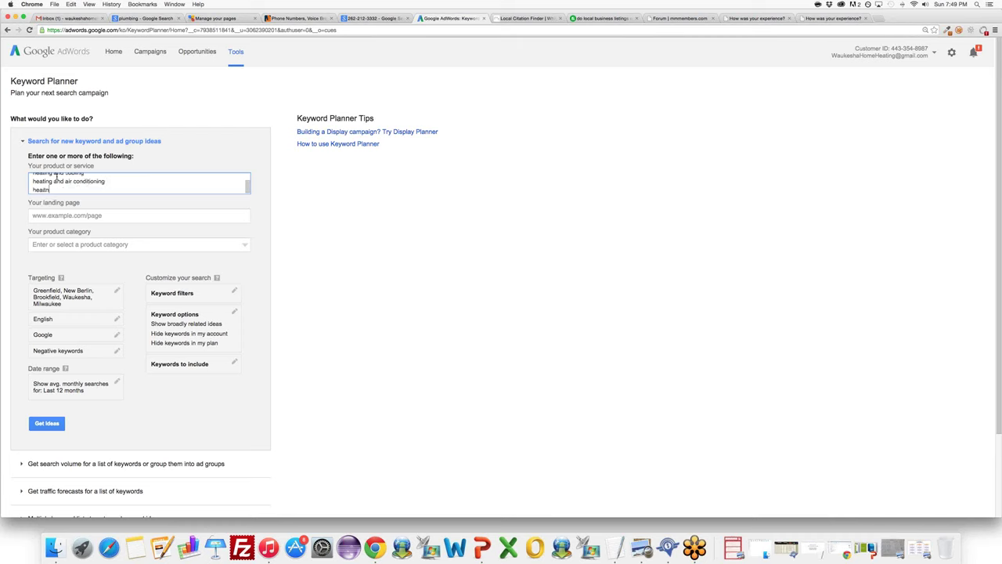
text(g companies)
key(Return)
text(hvac companies)
key(Return)
text(hvac contractor)
text(furnace repair service)
Get ideas for the entered terms and switch the results from ad groups to individual keyword ideas
key(ctrl+a)
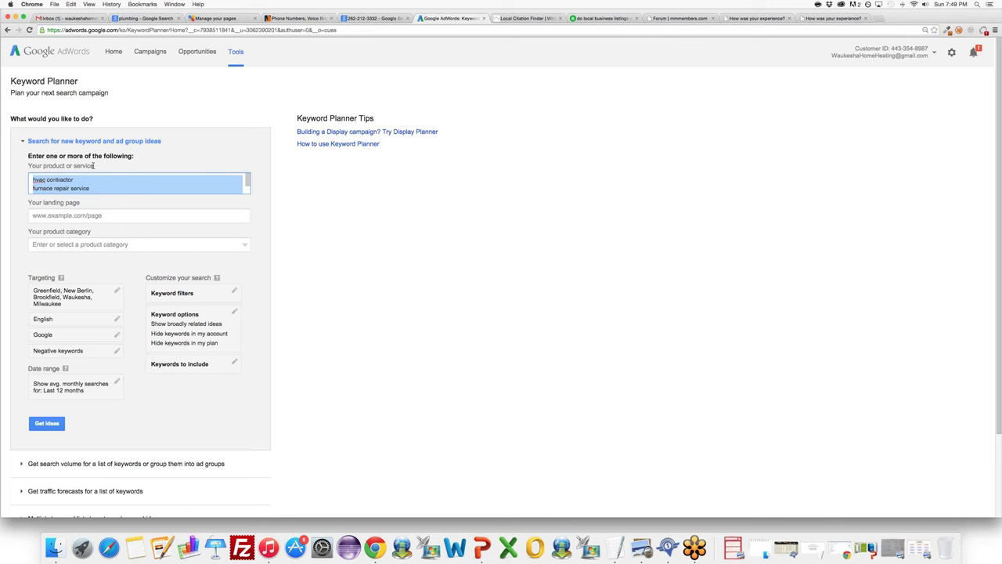
click(52, 424)
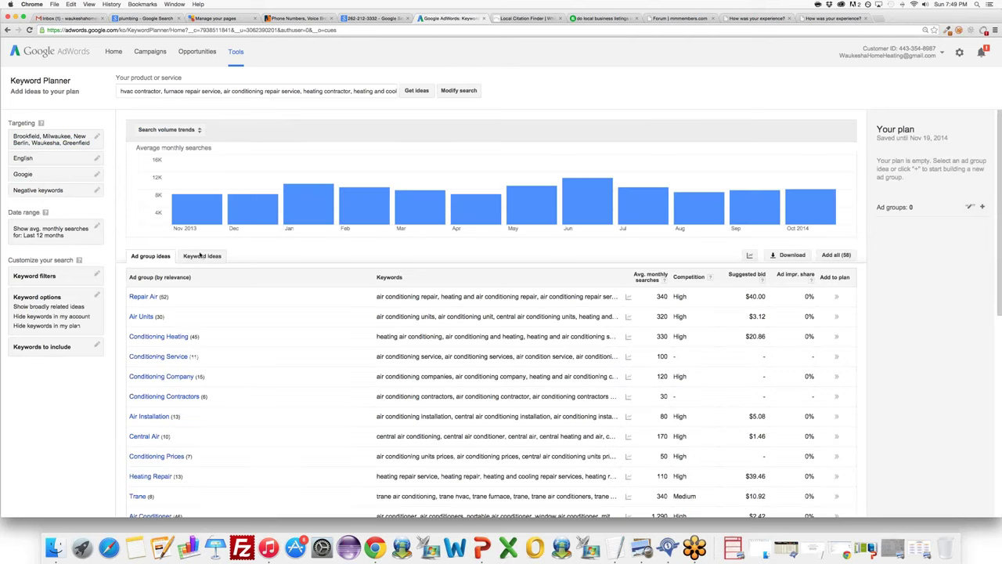
click(201, 256)
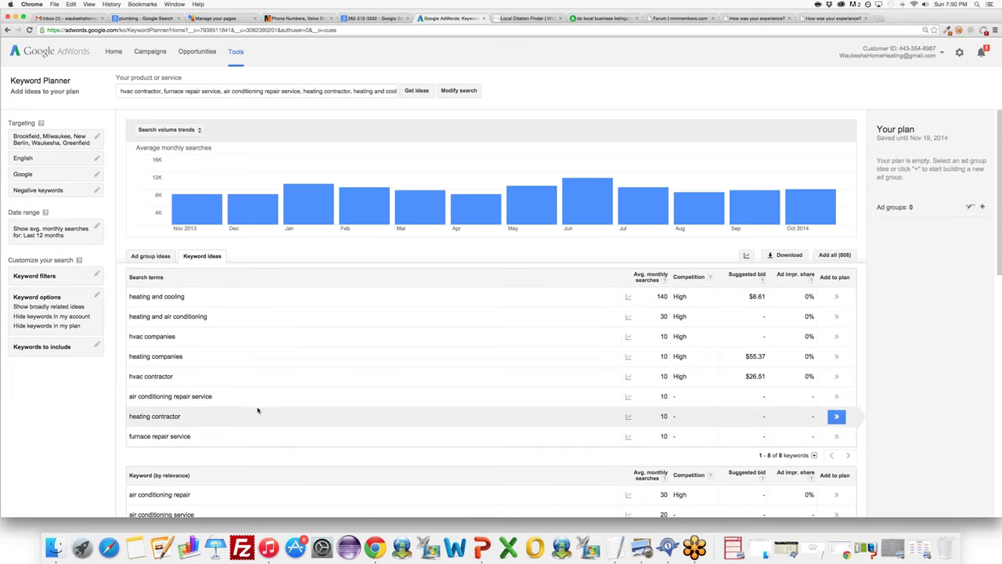
Look through the searched terms and the related keyword ideas listed by relevance
scroll(274, 363, down, 1)
scroll(274, 364, down, 10)
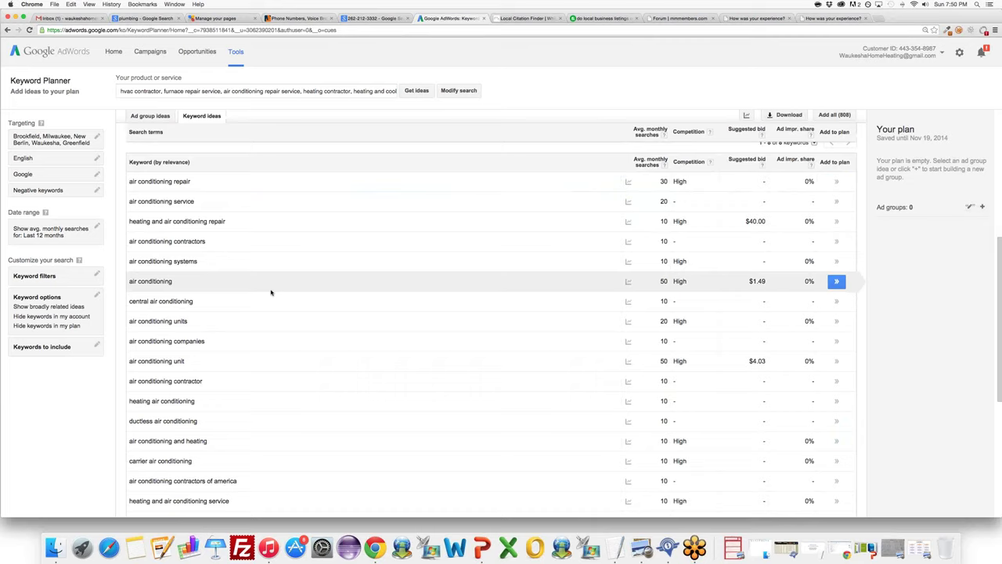
scroll(271, 292, up, 10)
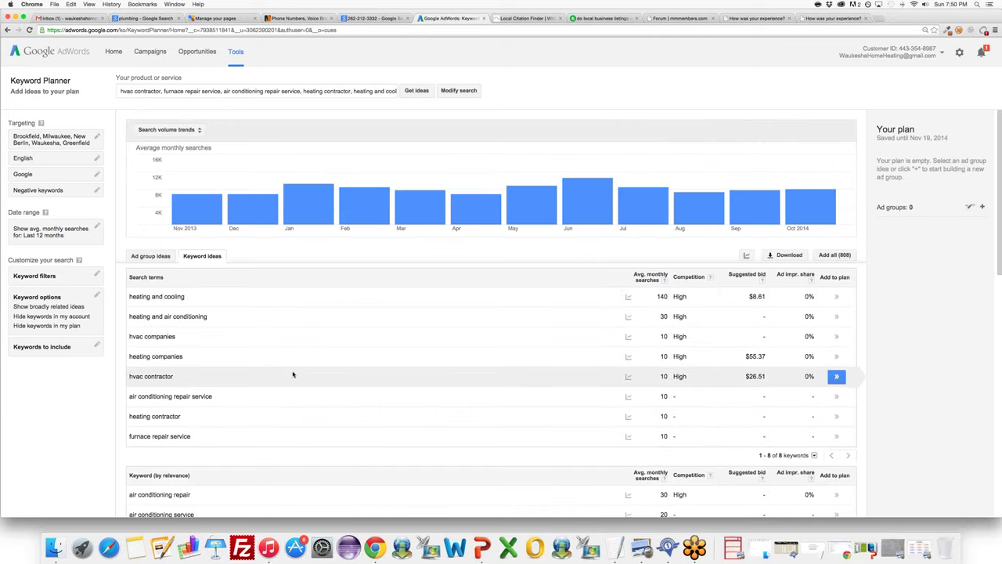
scroll(293, 374, down, 5)
scroll(293, 375, down, 5)
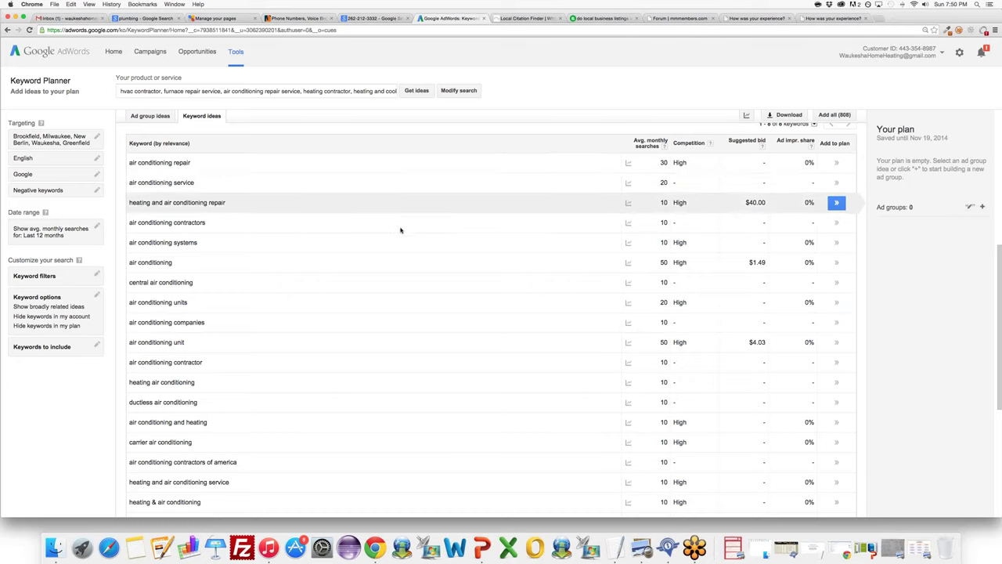
scroll(401, 229, up, 10)
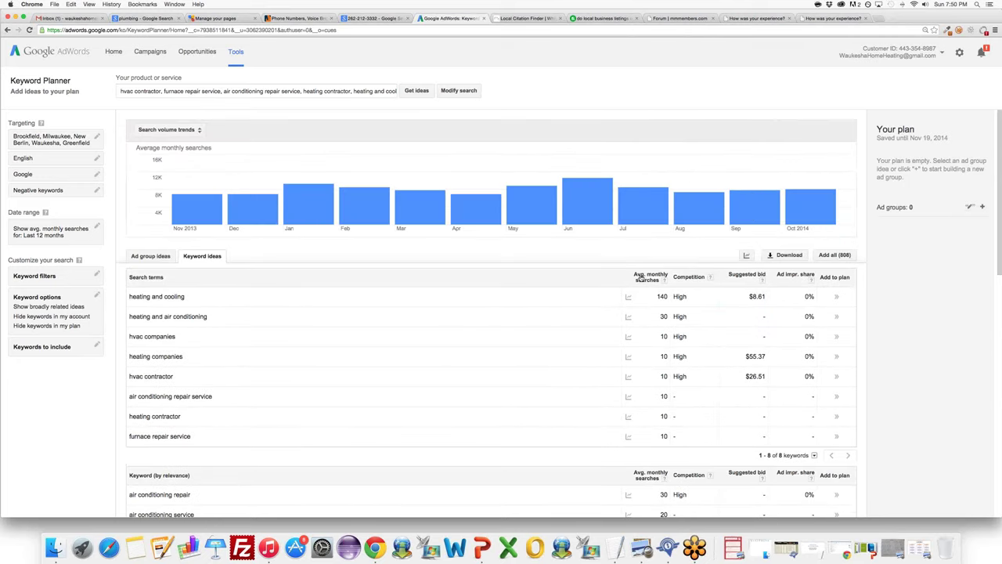
Examine the average monthly searches of the searched terms and related keywords, and the suggested bid for heating companies
drag(665, 296, 670, 296)
mouse_move(619, 306)
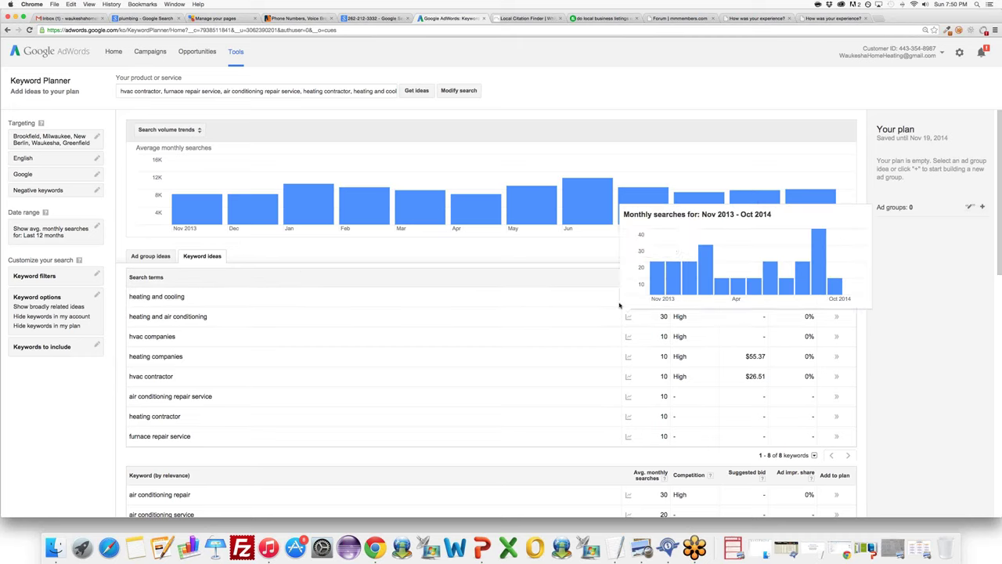
double_click(664, 436)
scroll(639, 400, down, 5)
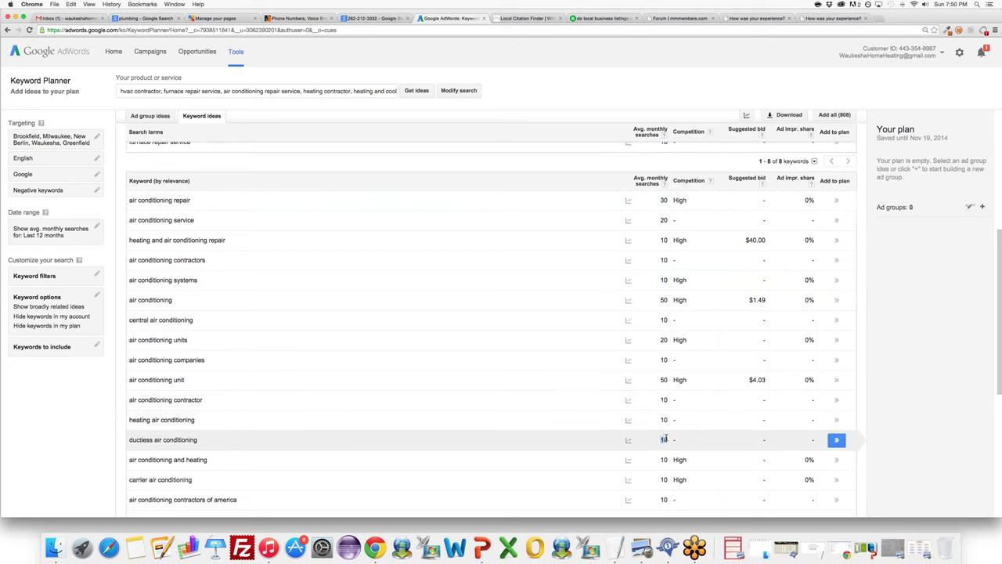
scroll(667, 439, down, 1)
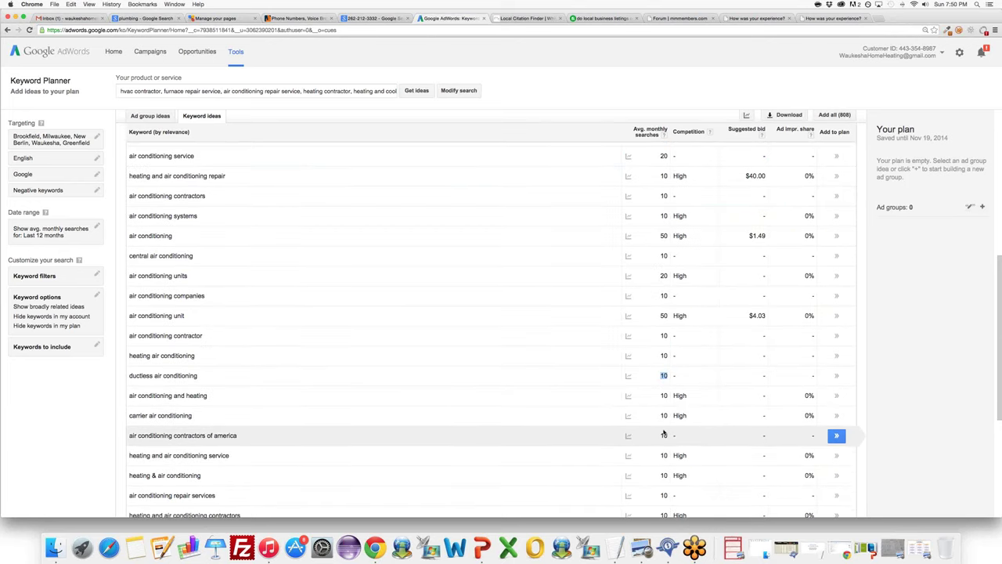
scroll(669, 437, up, 6)
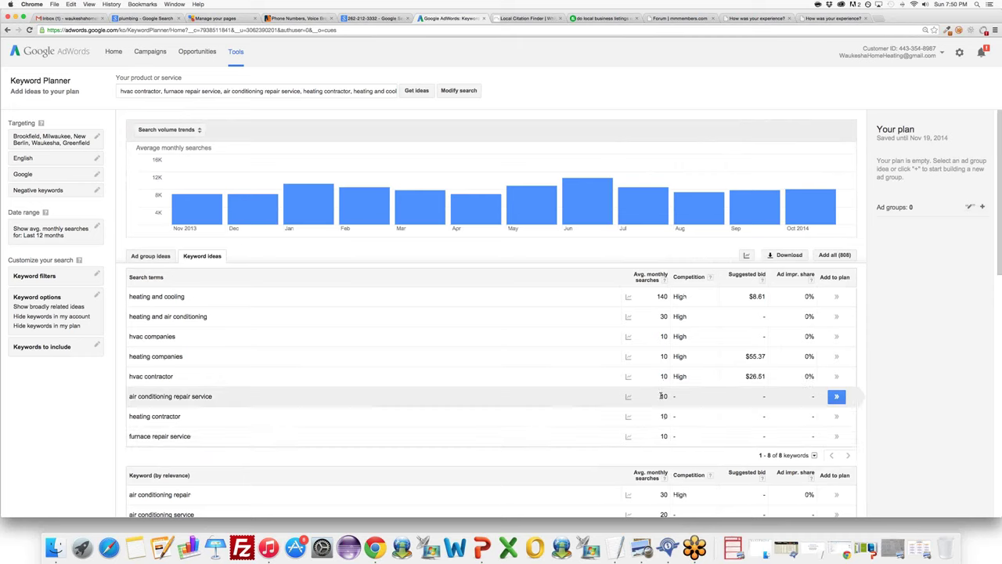
drag(662, 397, 667, 396)
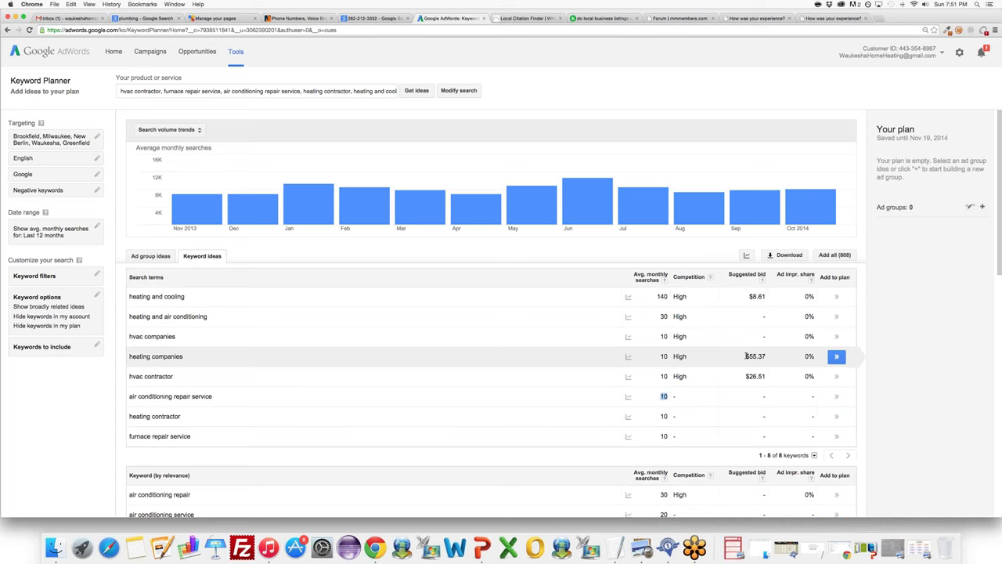
drag(745, 357, 766, 356)
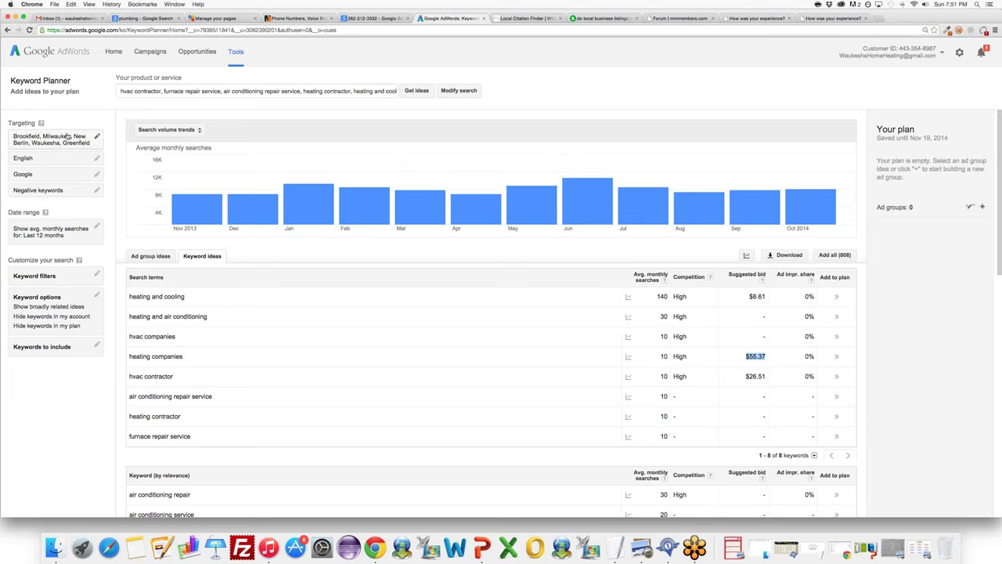
Search Google for "heating companies" to view its ads, and return to the keyword ideas to check that term's suggested bid
click(149, 18)
text(heating companies)
key(Return)
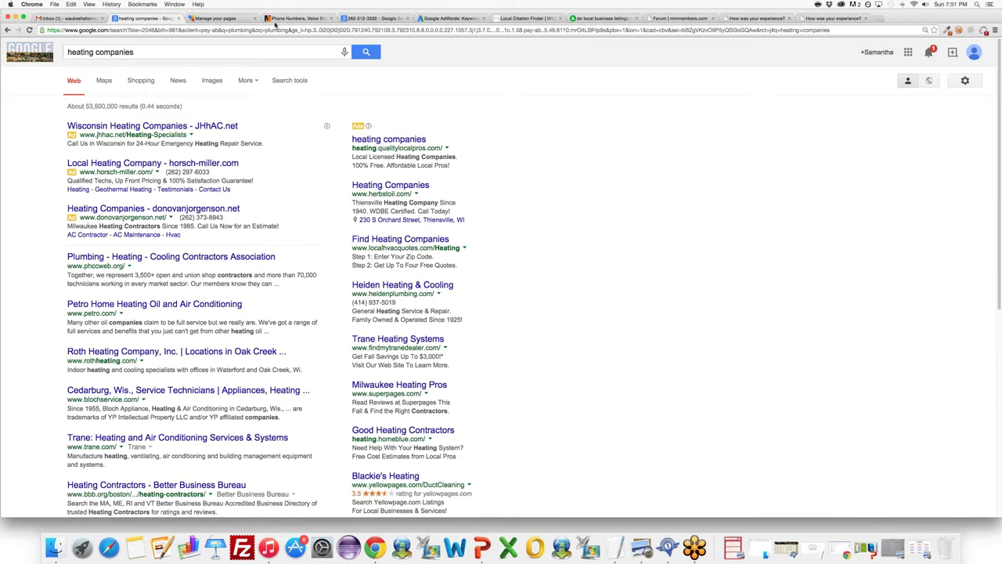
click(439, 17)
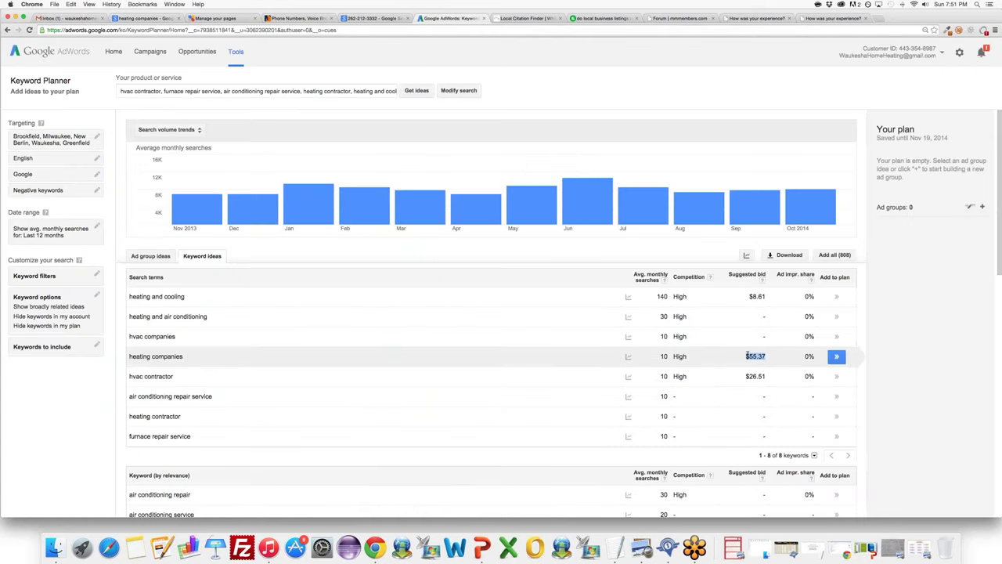
drag(746, 356, 765, 358)
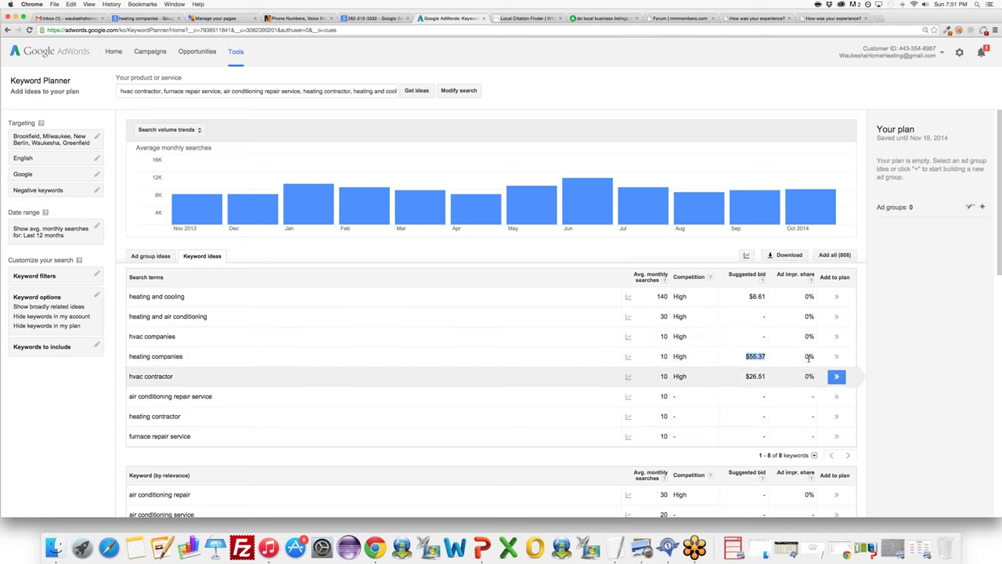
Review the heating companies search term and look through the rest of the related keyword ideas
drag(183, 357, 126, 355)
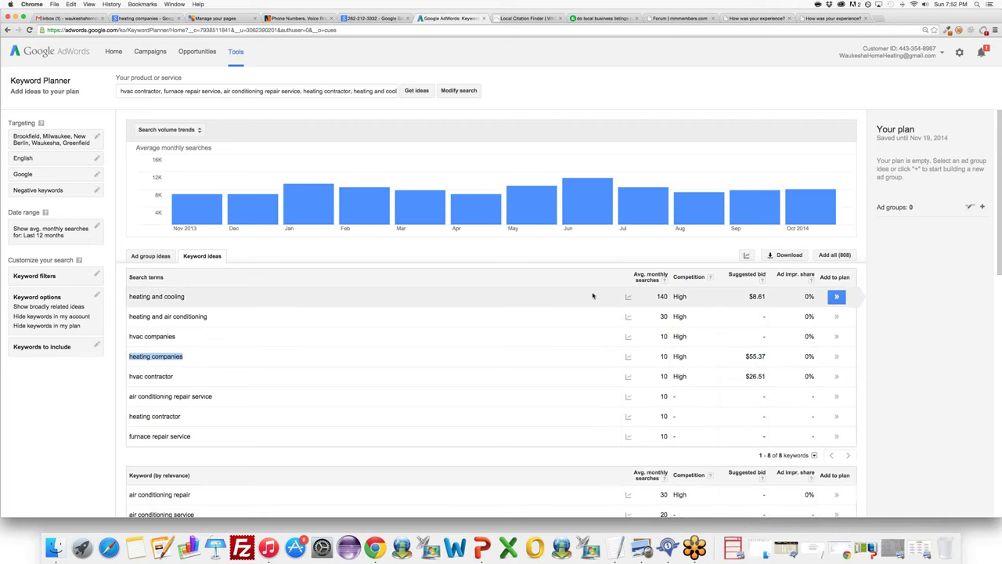
key(ctrl+Up)
click(436, 421)
scroll(410, 369, down, 10)
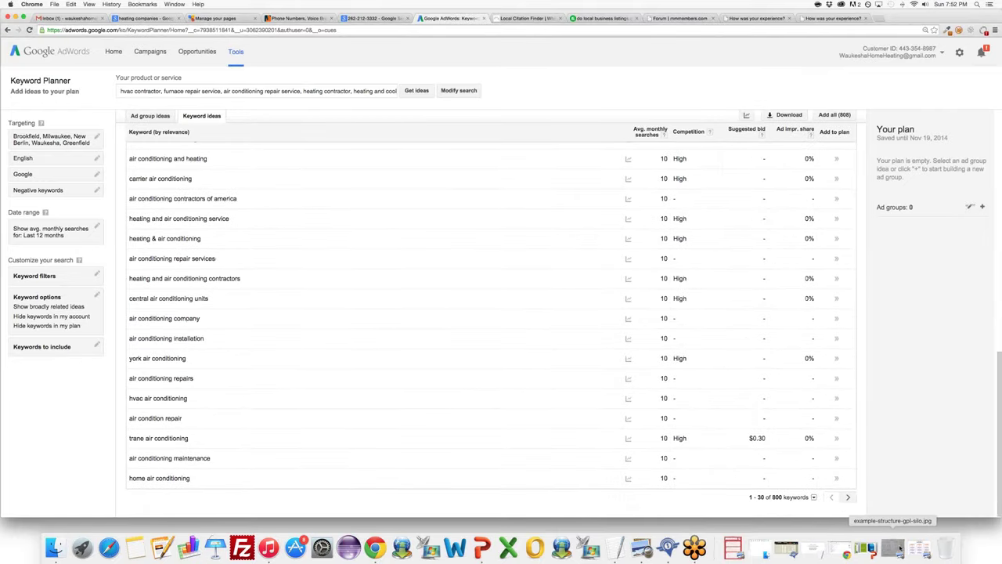
Open the example-structure-gpl-silo.jpg sketch and the gpl-new-site-structure diagram, and examine the first G+ Category with its CPC Keyword boxes
click(911, 552)
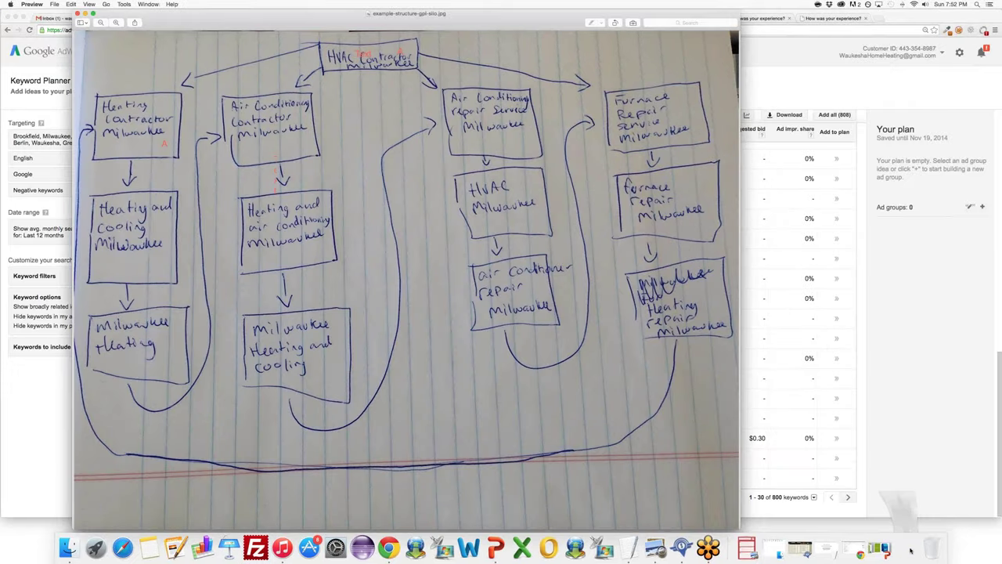
click(915, 553)
drag(100, 261, 181, 267)
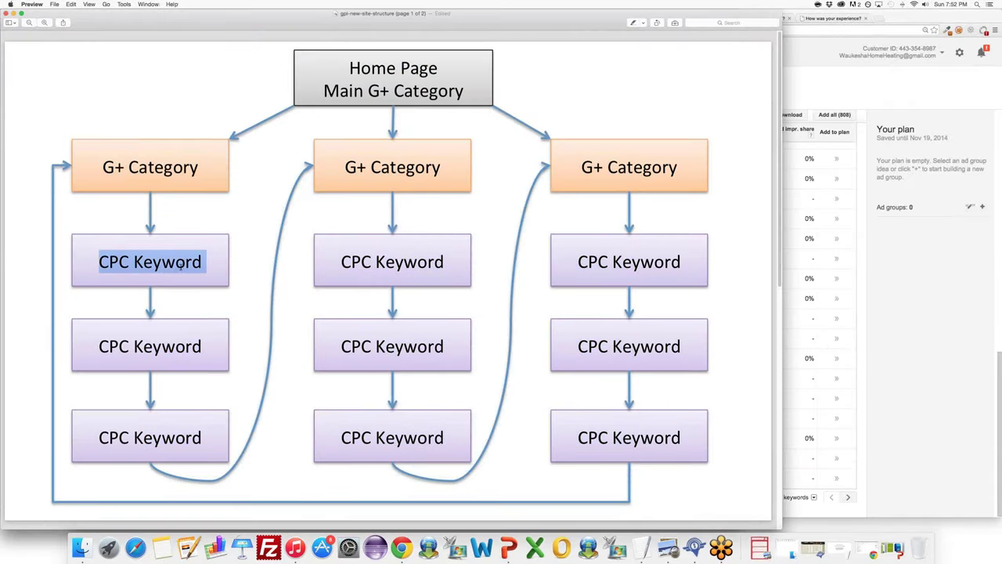
triple_click(147, 438)
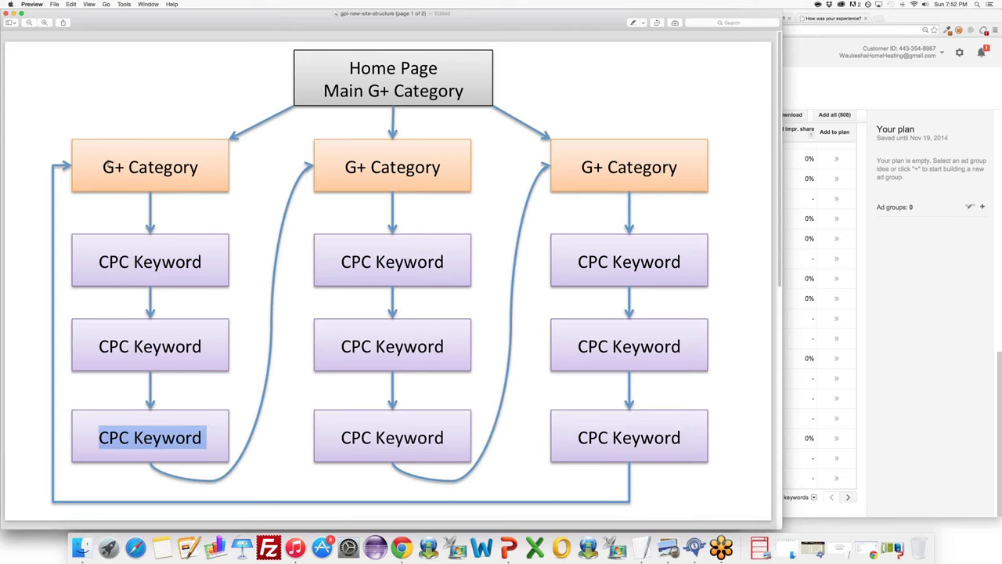
drag(102, 166, 197, 169)
Return to the keyword ideas and check the brand term in "trane air conditioning"
click(809, 82)
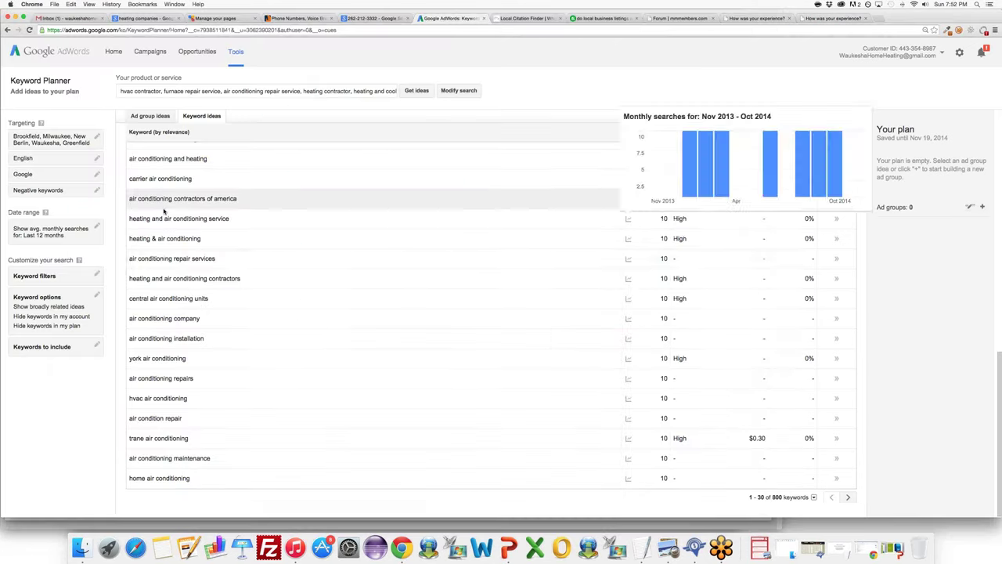
scroll(313, 314, up, 1)
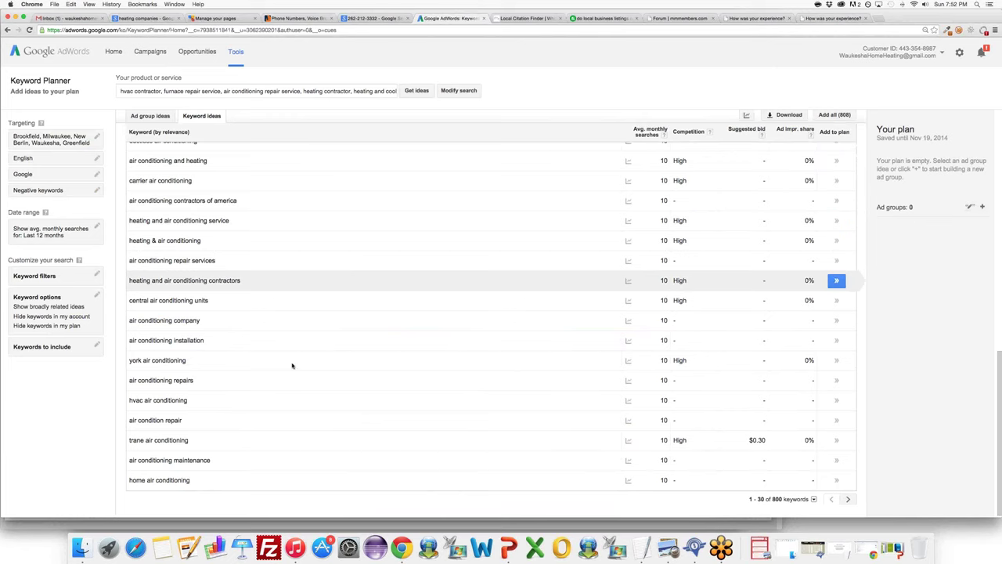
mouse_move(127, 440)
mouse_down()
mouse_move(188, 440)
mouse_move(235, 149)
mouse_move(144, 440)
mouse_up()
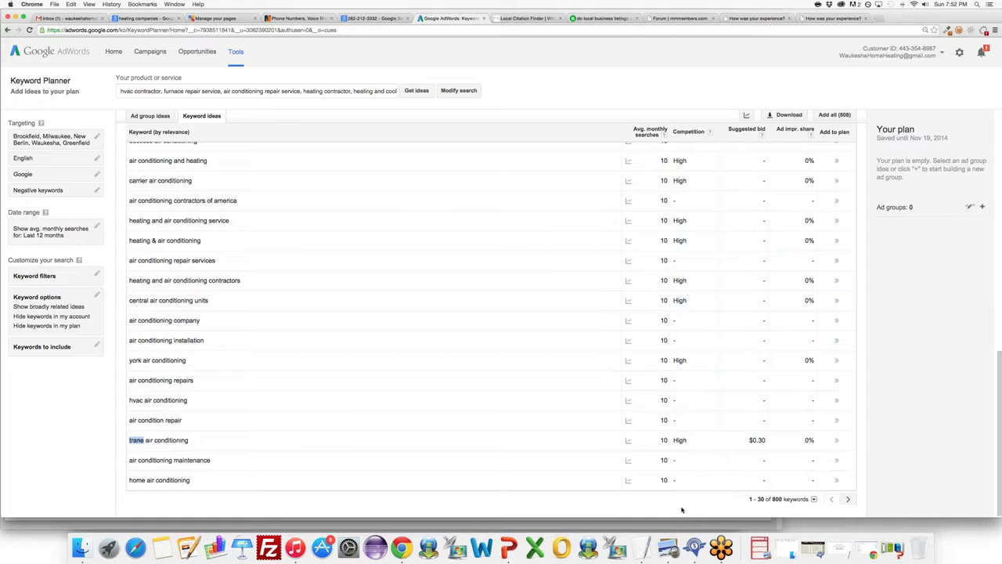
Bring back the site structure diagram and examine the three G+ Category boxes and the CPC Keyword boxes under the first one
key(ctrl+Up)
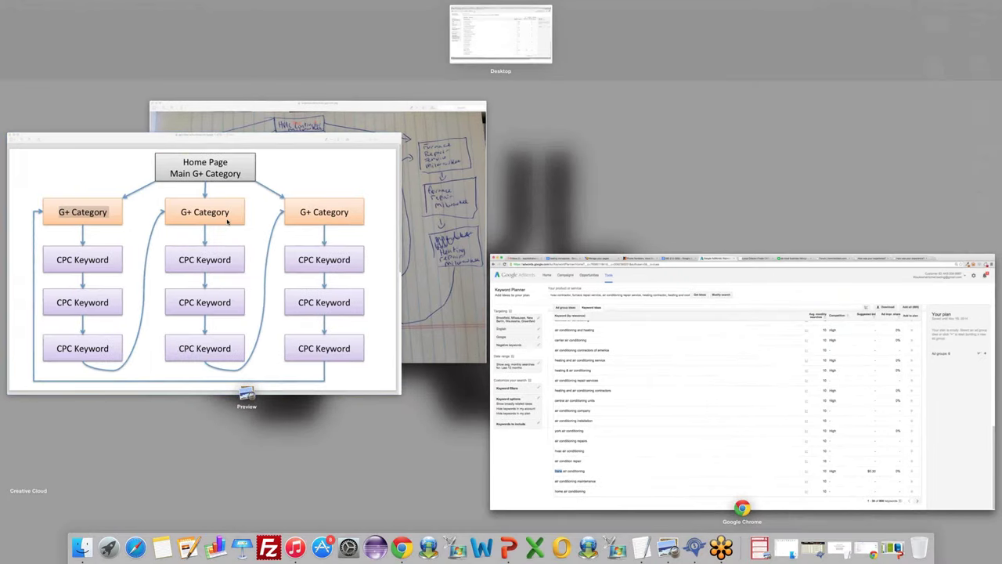
click(228, 222)
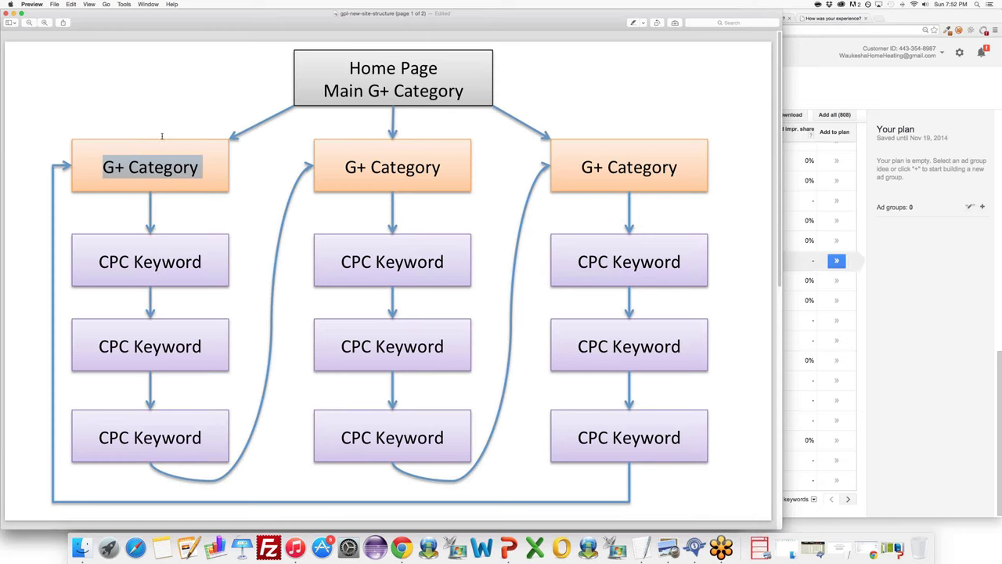
double_click(153, 262)
drag(101, 261, 210, 276)
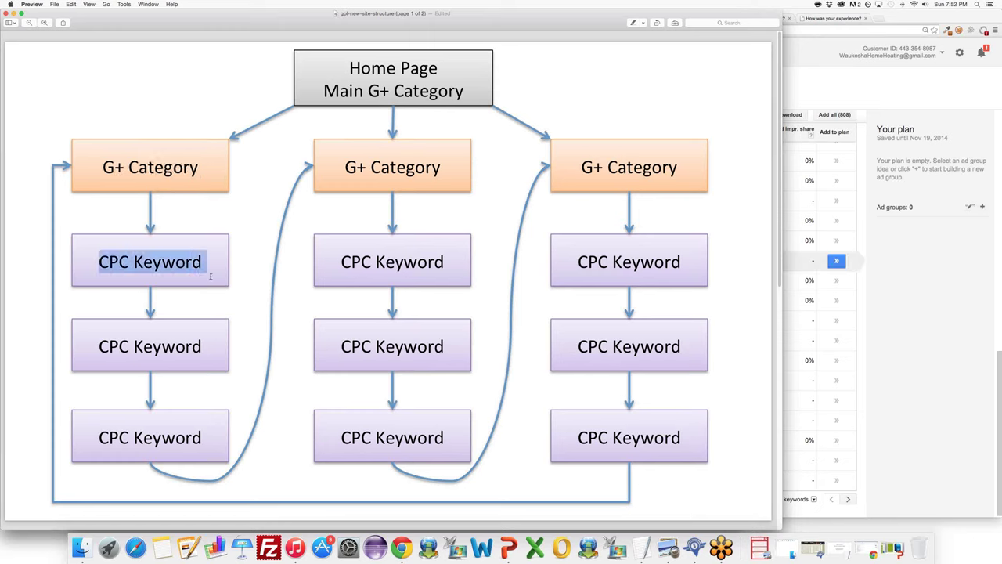
double_click(120, 346)
drag(120, 346, 219, 370)
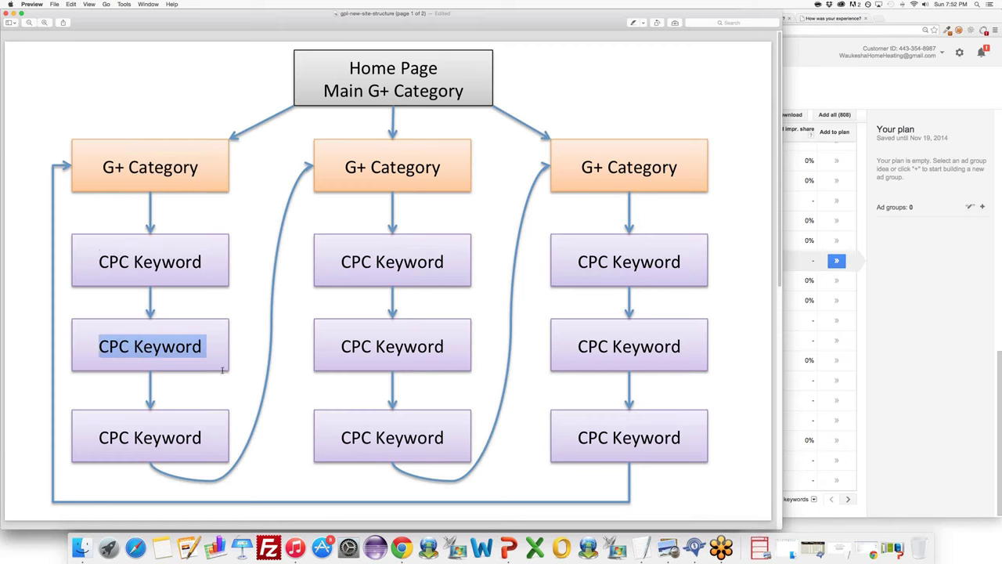
triple_click(123, 245)
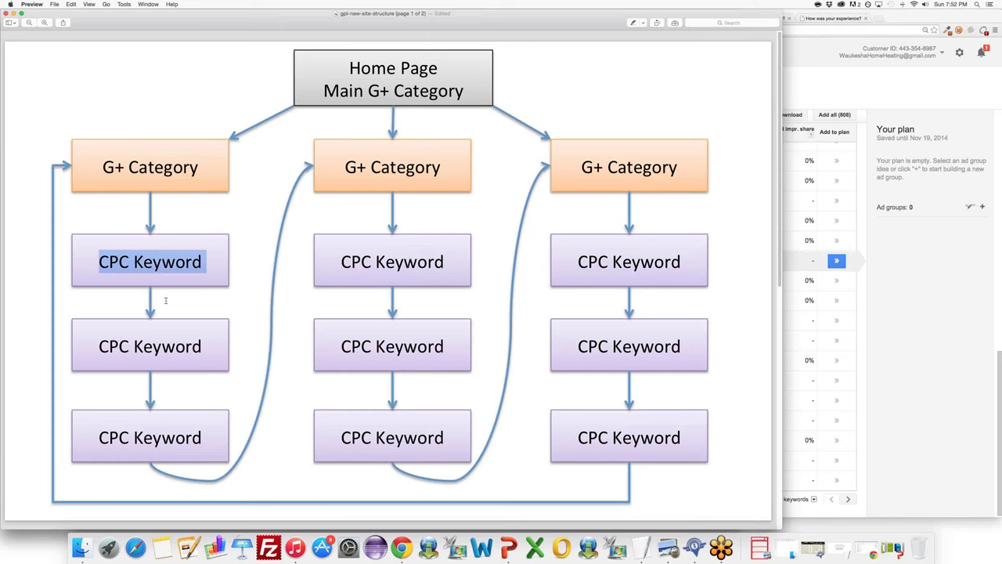
triple_click(139, 164)
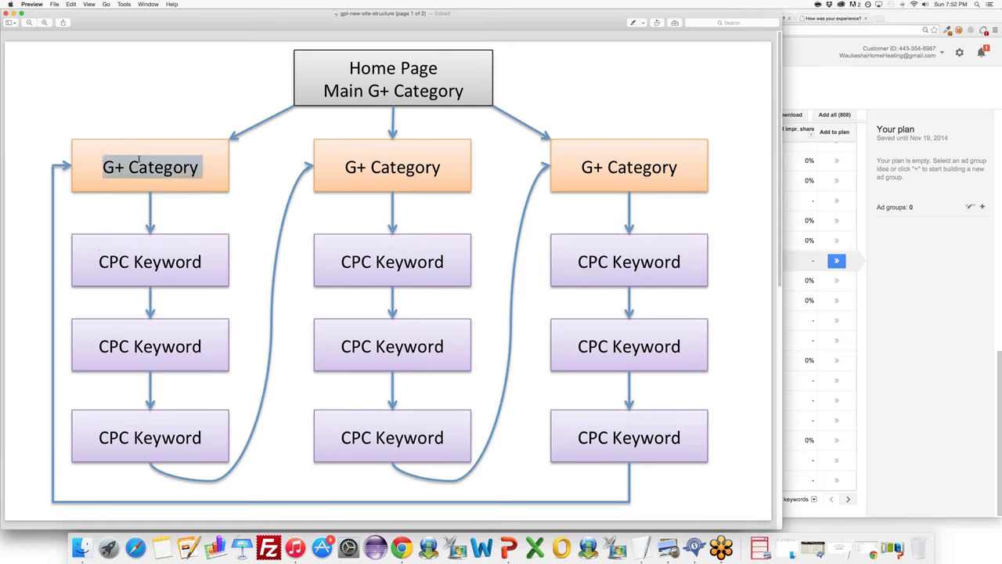
triple_click(383, 167)
triple_click(638, 167)
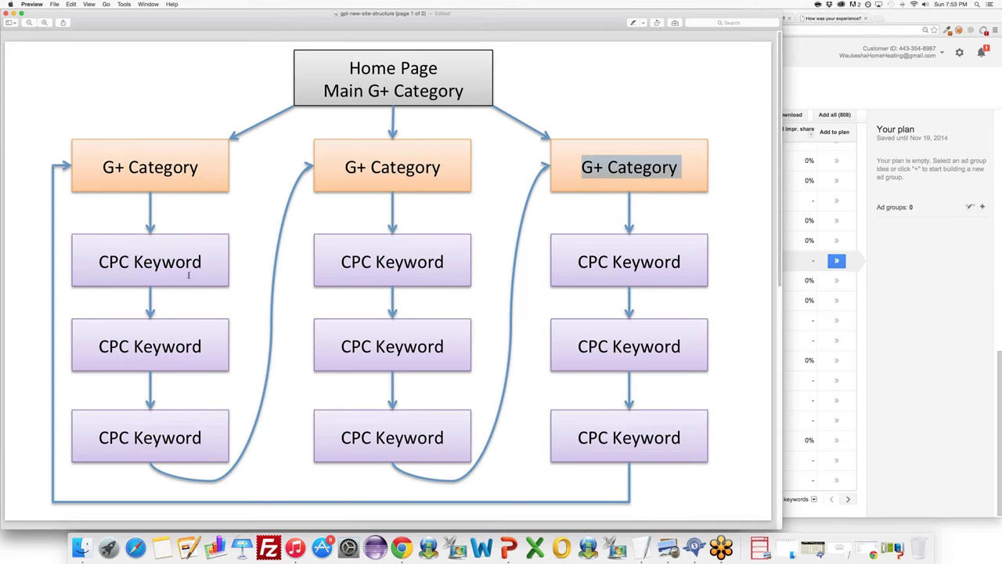
Put away the site structure diagram, examine the Milwaukee keyword boxes in the hand-drawn silo sketch, and minimize the sketch
click(14, 14)
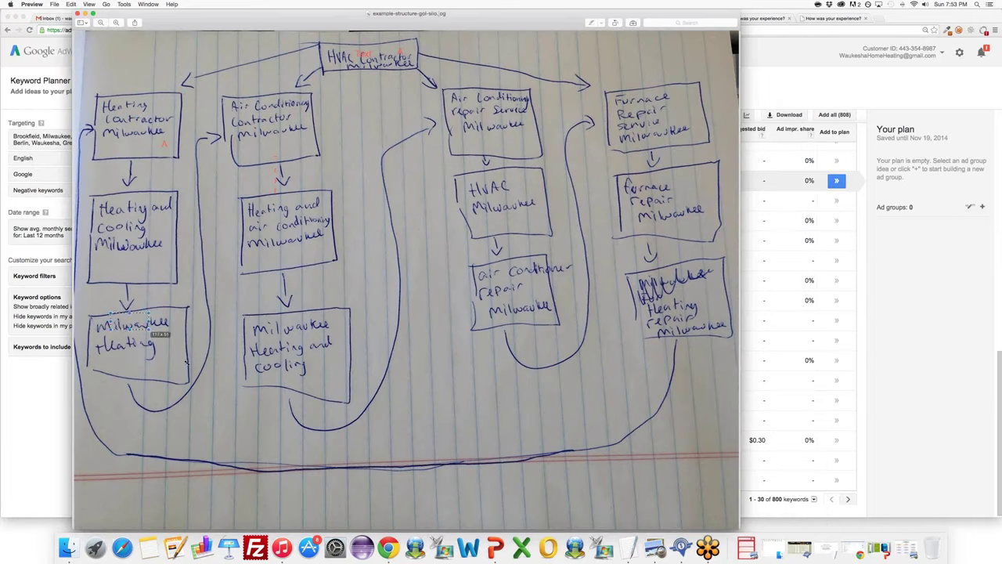
drag(236, 194, 335, 243)
drag(261, 310, 383, 375)
drag(454, 88, 547, 165)
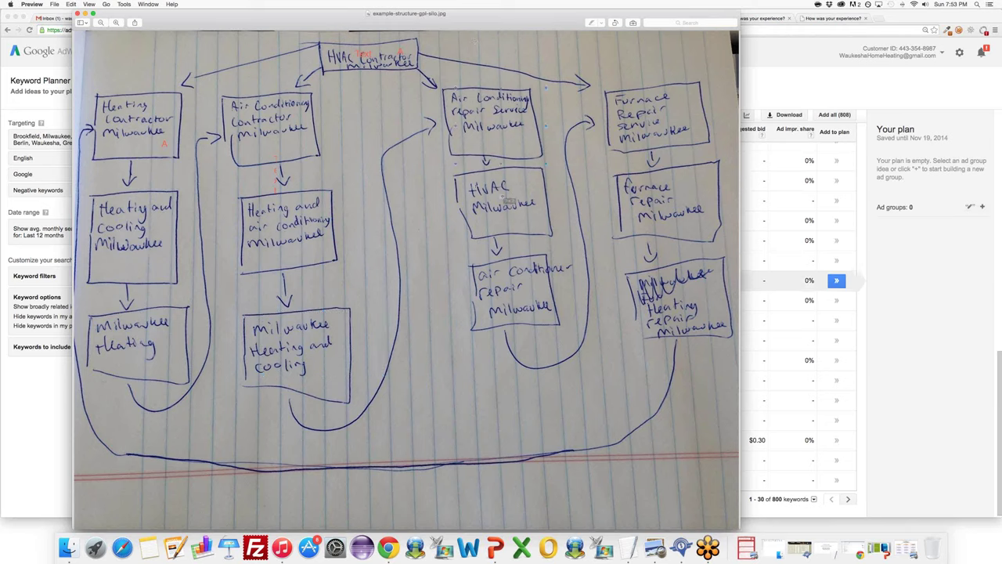
drag(451, 170, 586, 257)
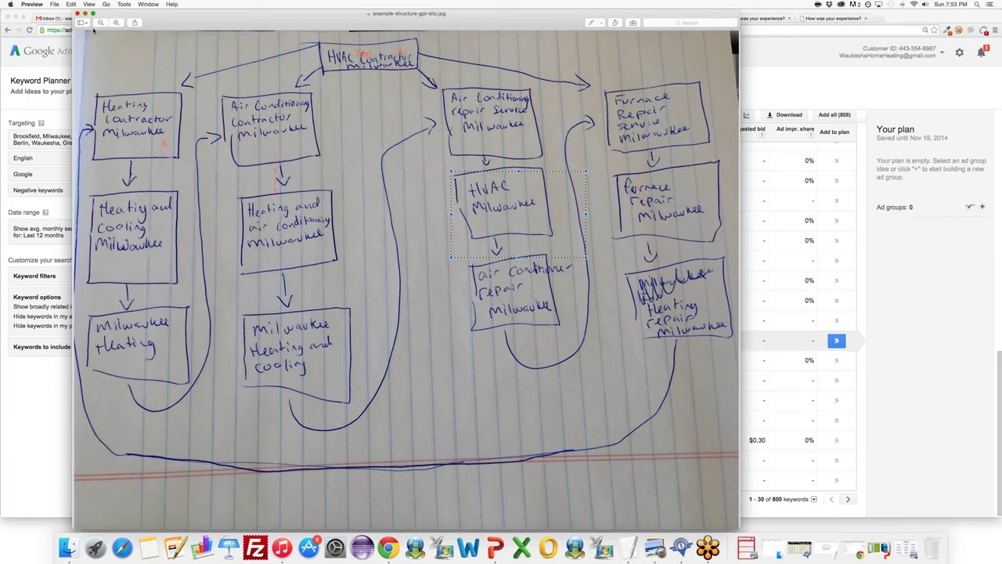
key(super+m)
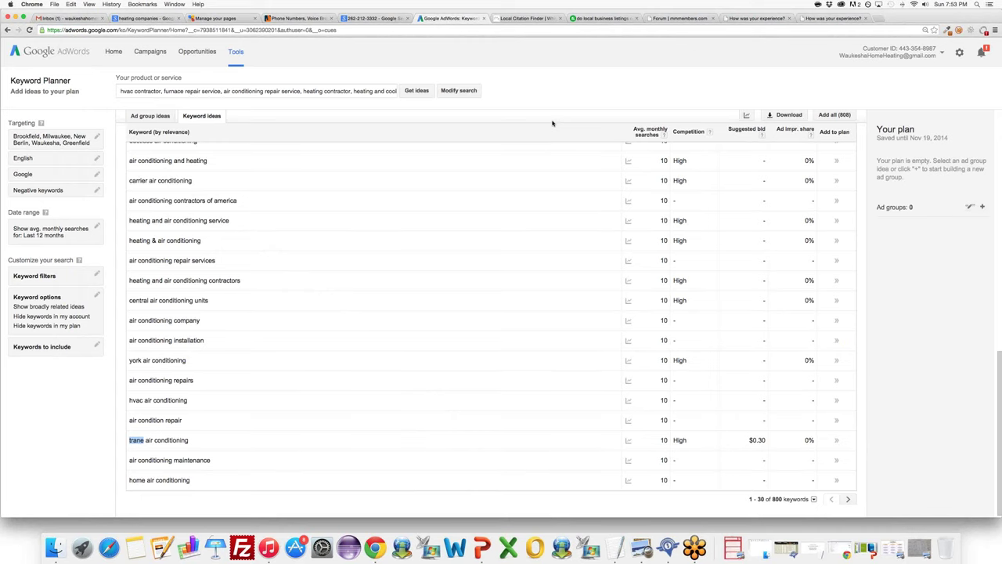
Switch to the Google results for heating companies and search for "dentist" instead
click(143, 18)
scroll(135, 322, down, 10)
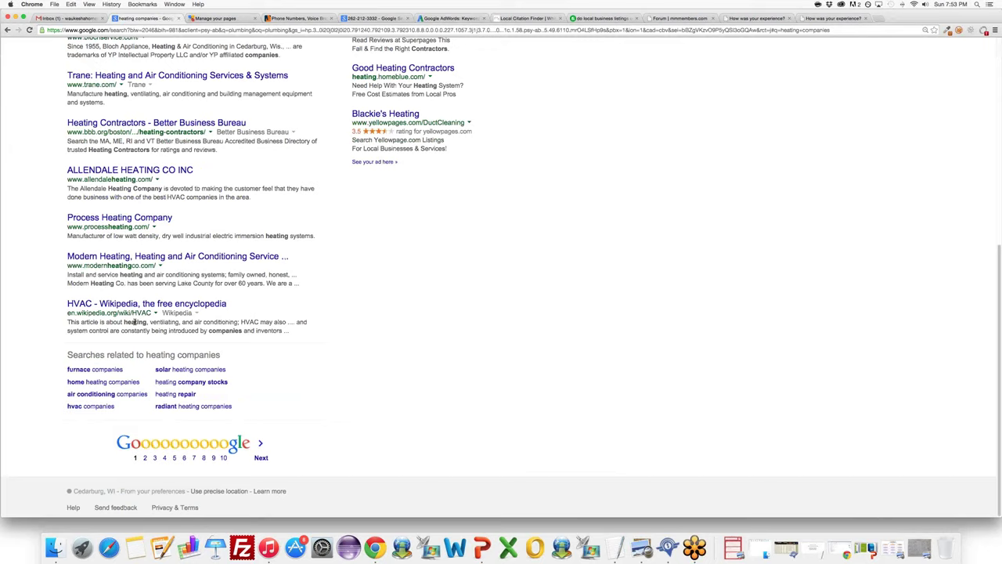
scroll(135, 321, up, 10)
triple_click(111, 52)
text(dentist)
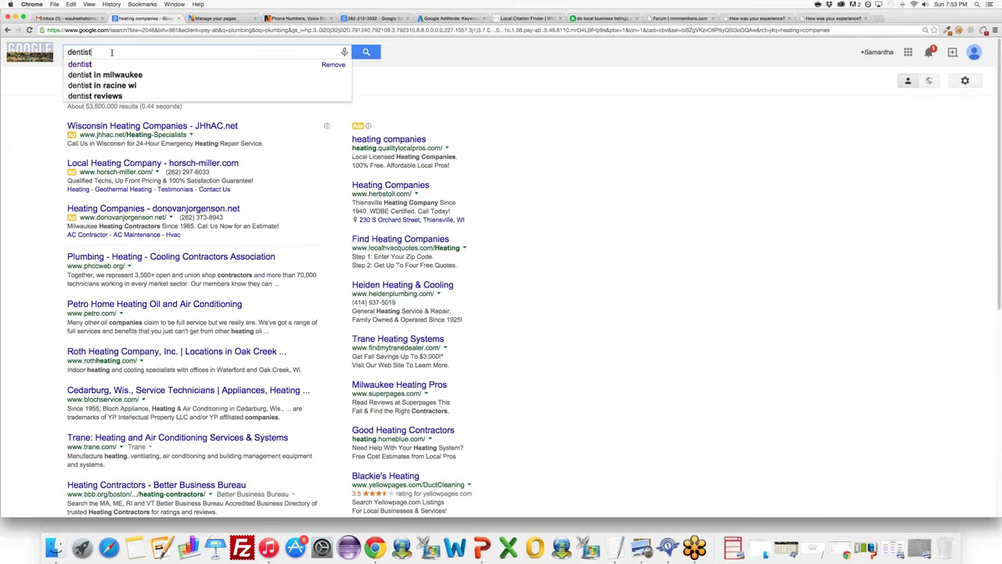
key(Return)
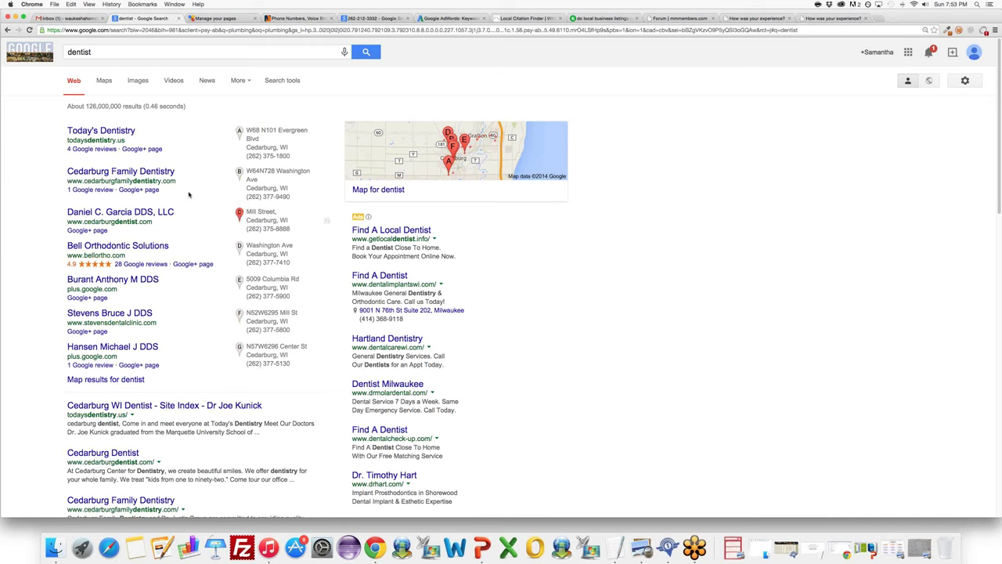
Examine the third listing and Bell Orthodontic Solutions among the local dentist results
click(116, 230)
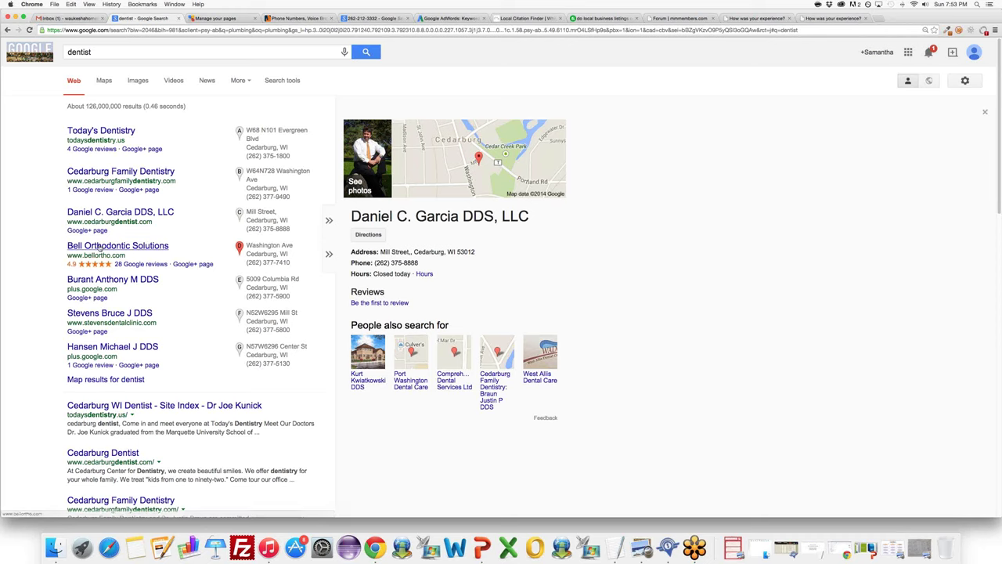
click(101, 248)
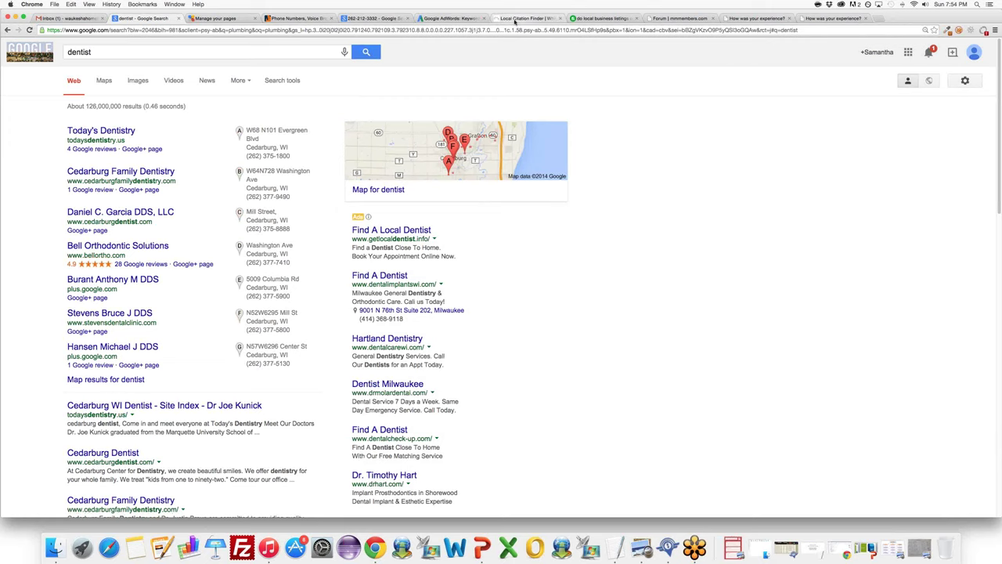
click(515, 18)
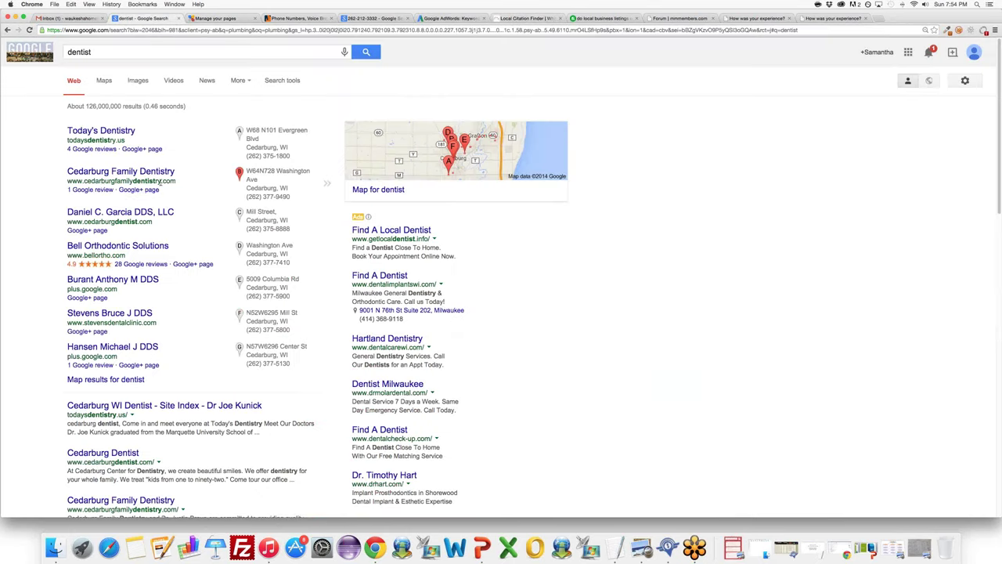
click(145, 18)
Check the name and contact details of the Cedarburg Family Dentistry result and open its Google+ page
drag(67, 171, 175, 177)
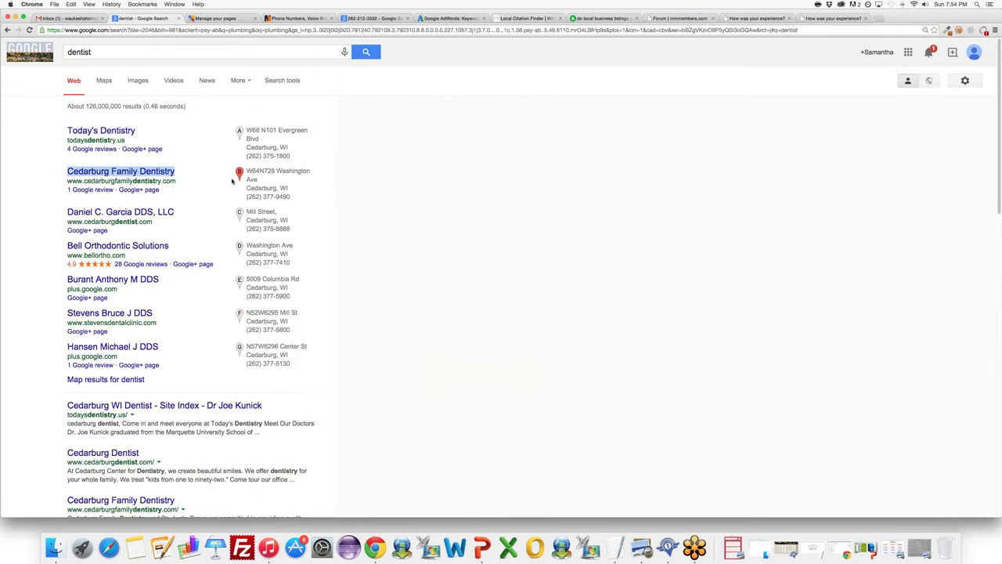
drag(246, 171, 290, 196)
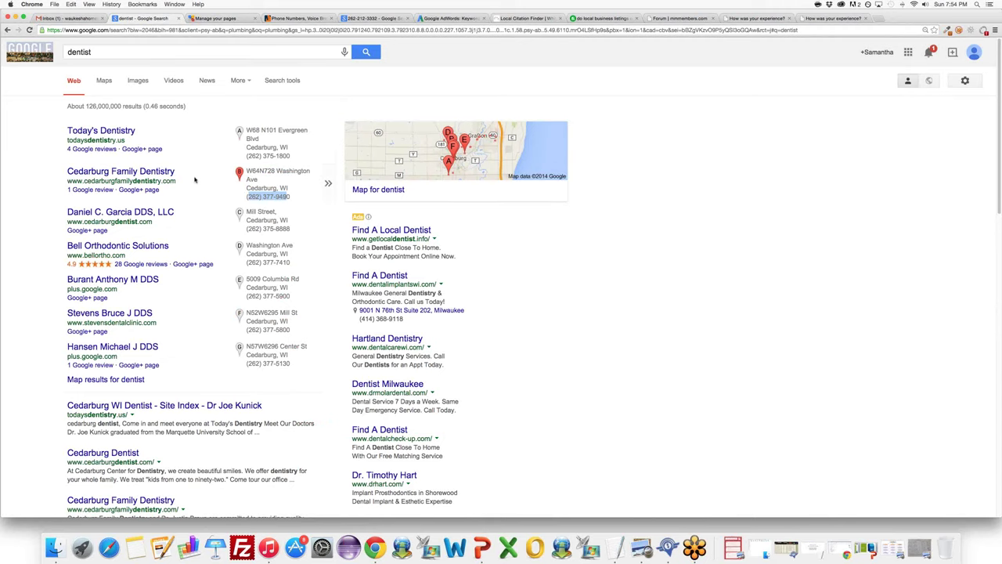
click(140, 191)
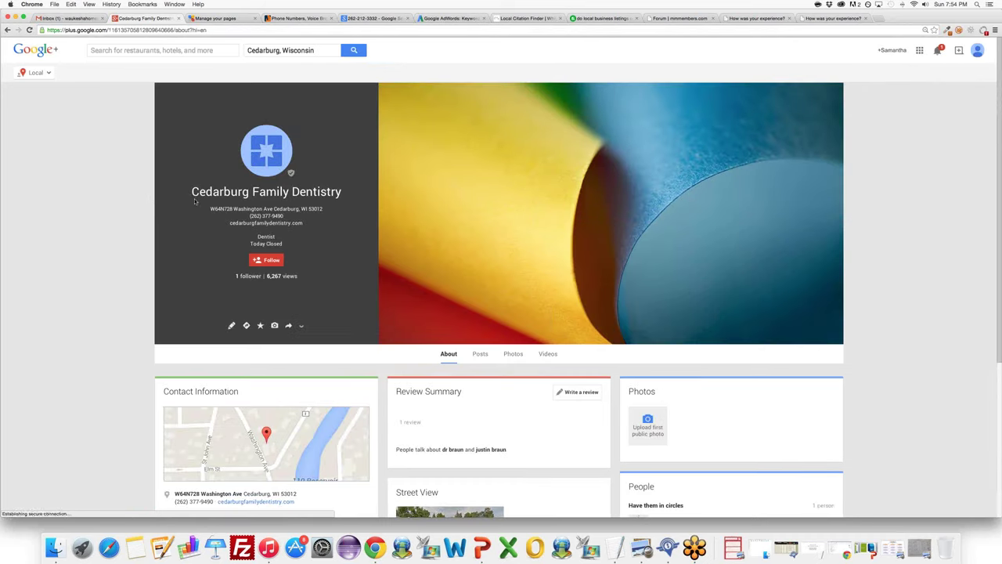
Examine the business name, address and phone number on the Cedarburg Family Dentistry Google+ page
triple_click(220, 196)
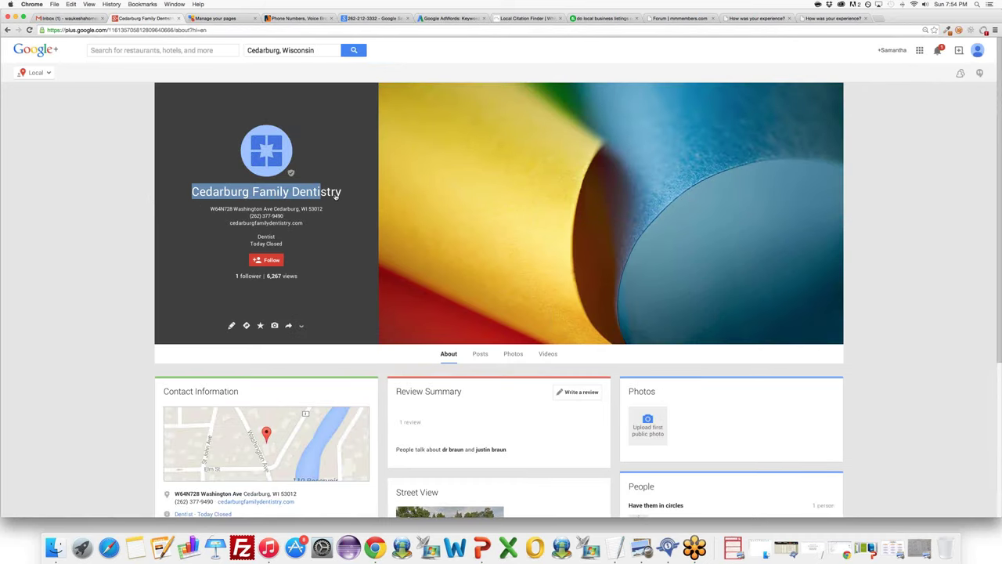
click(212, 210)
drag(211, 210, 324, 210)
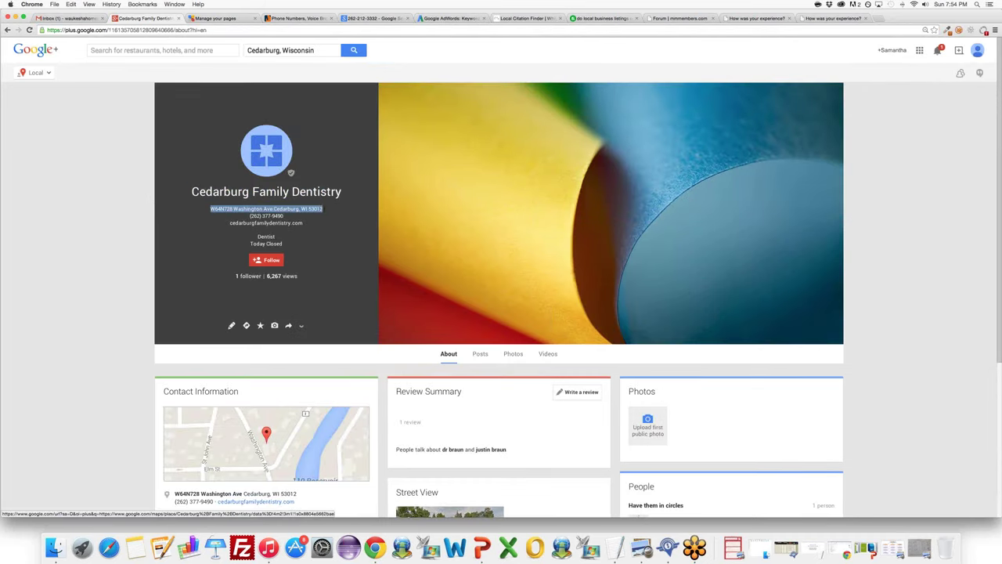
drag(247, 216, 285, 217)
click(18, 200)
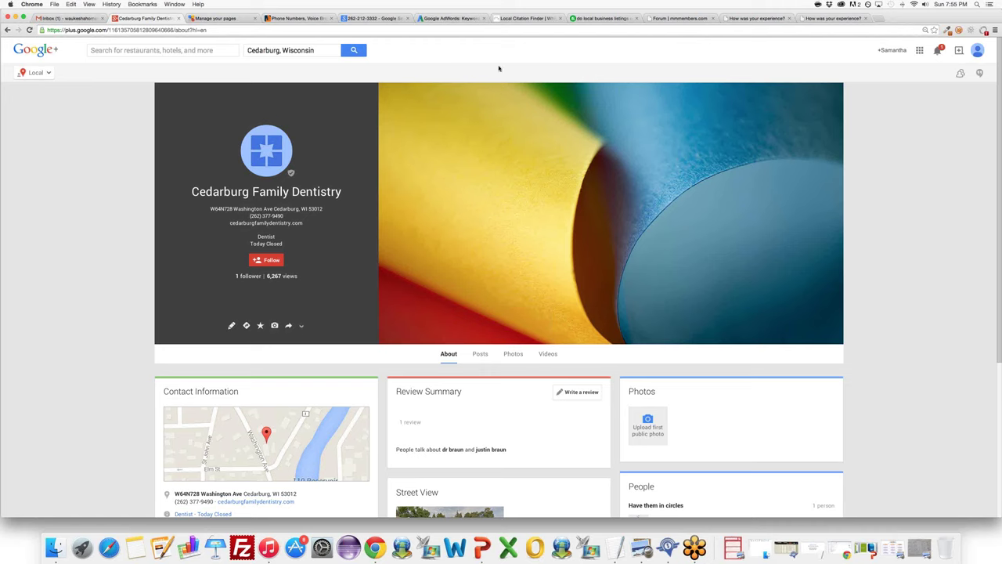
Switch to Whitespark's Local Citation Finder and look through the list of saved search results
click(527, 17)
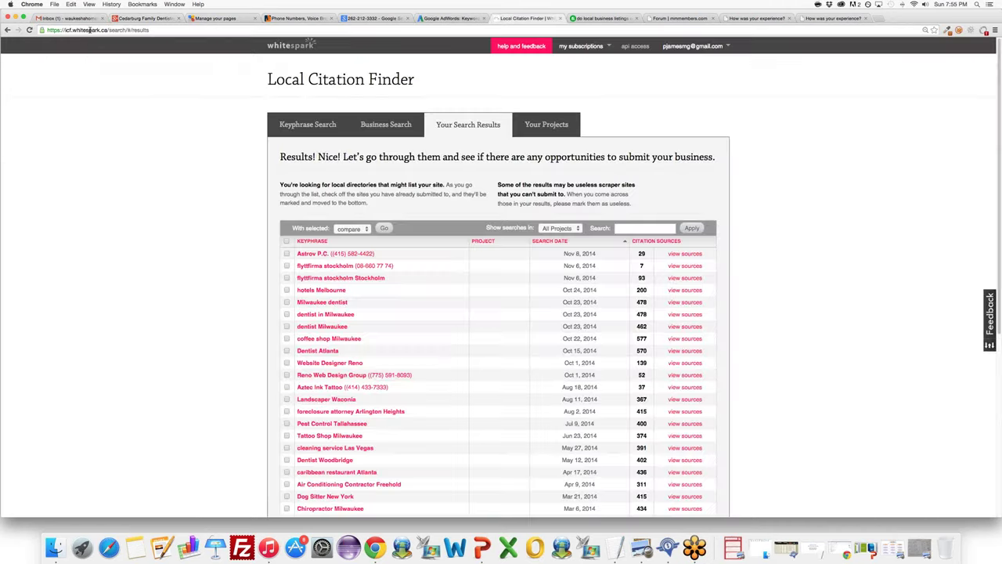
drag(107, 30, 47, 30)
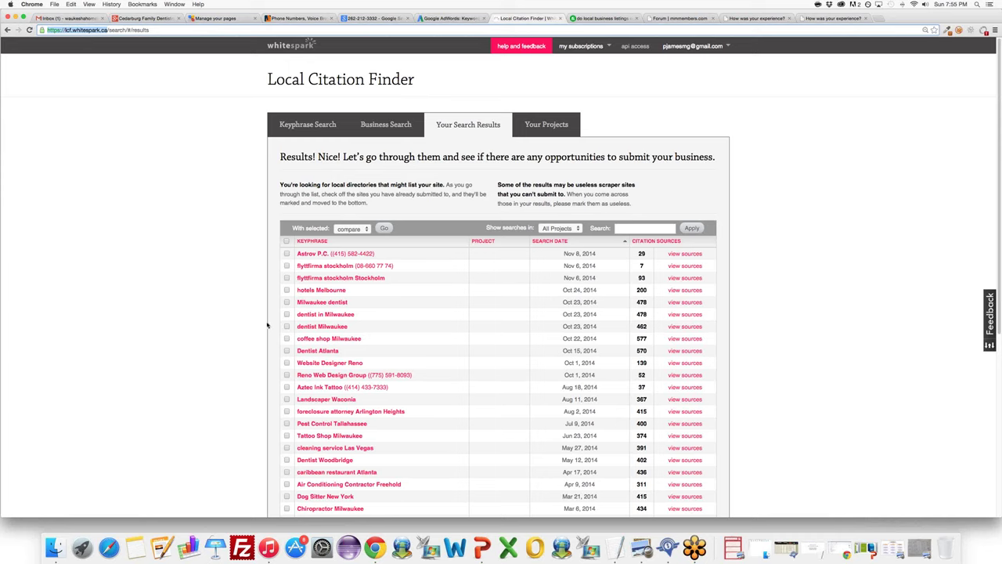
scroll(371, 322, down, 1)
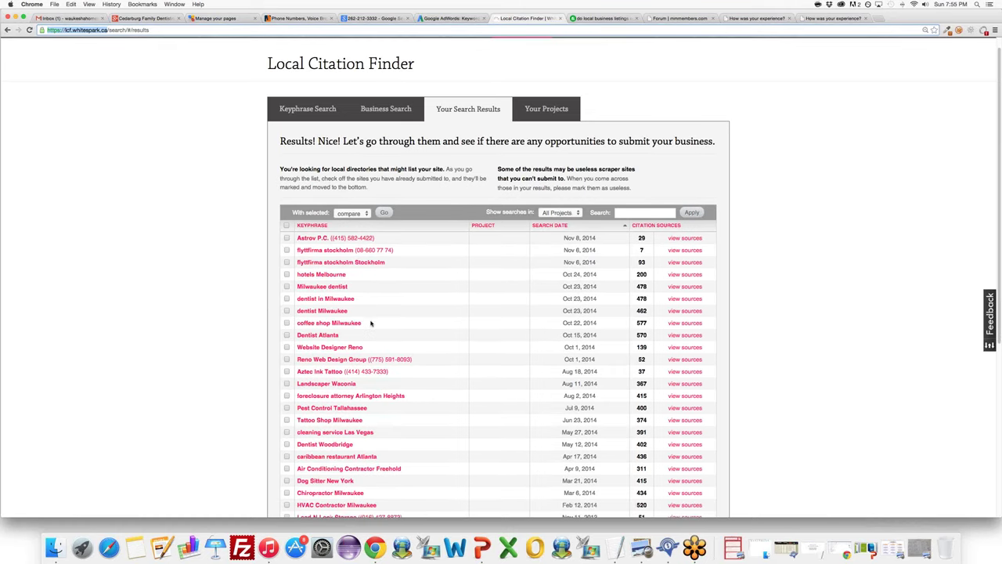
scroll(371, 323, down, 10)
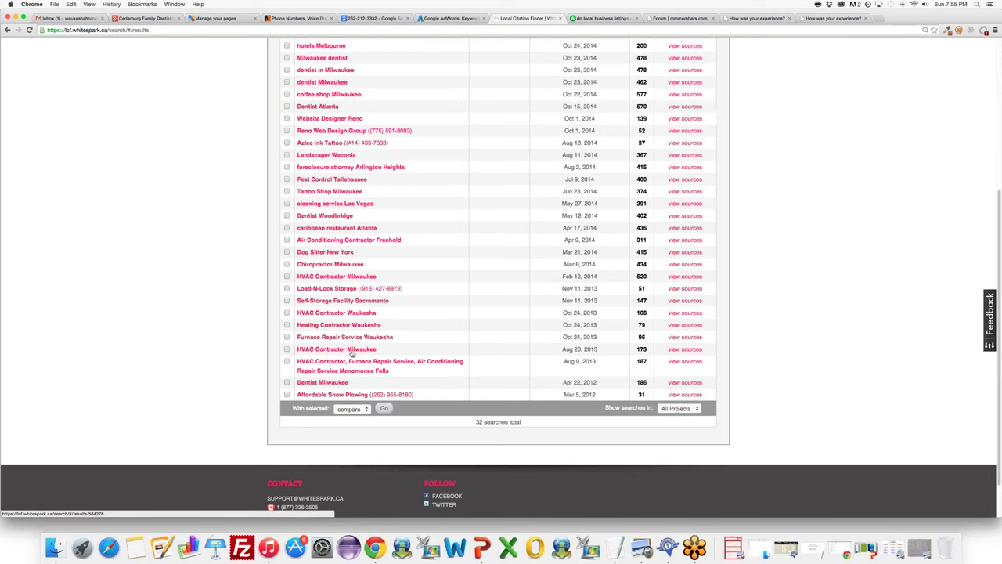
click(354, 327)
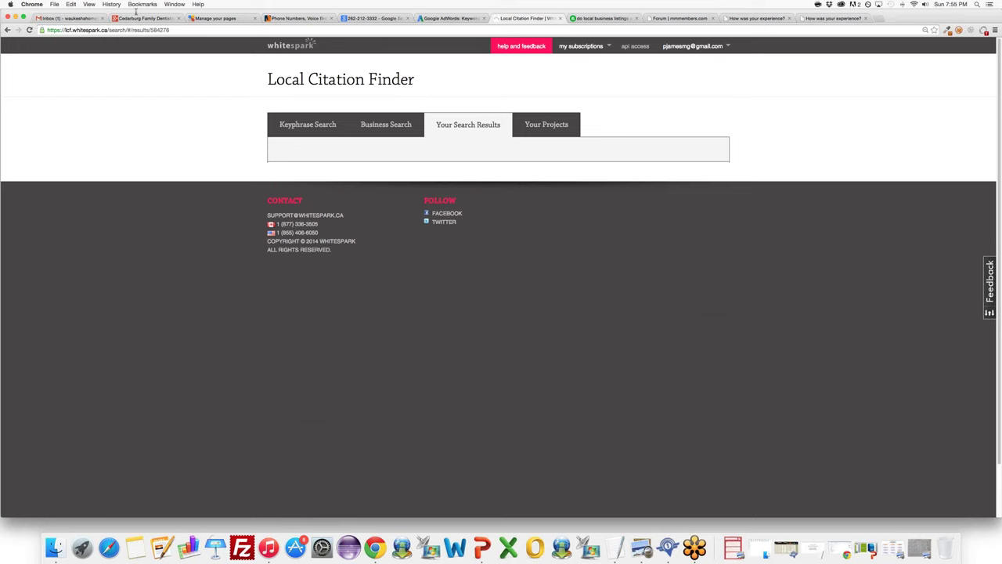
click(7, 30)
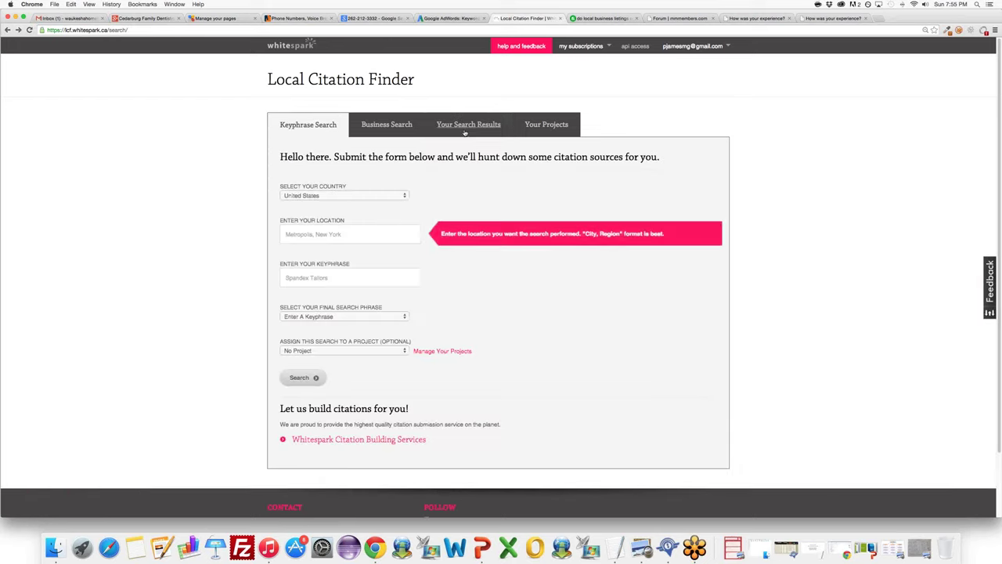
click(461, 130)
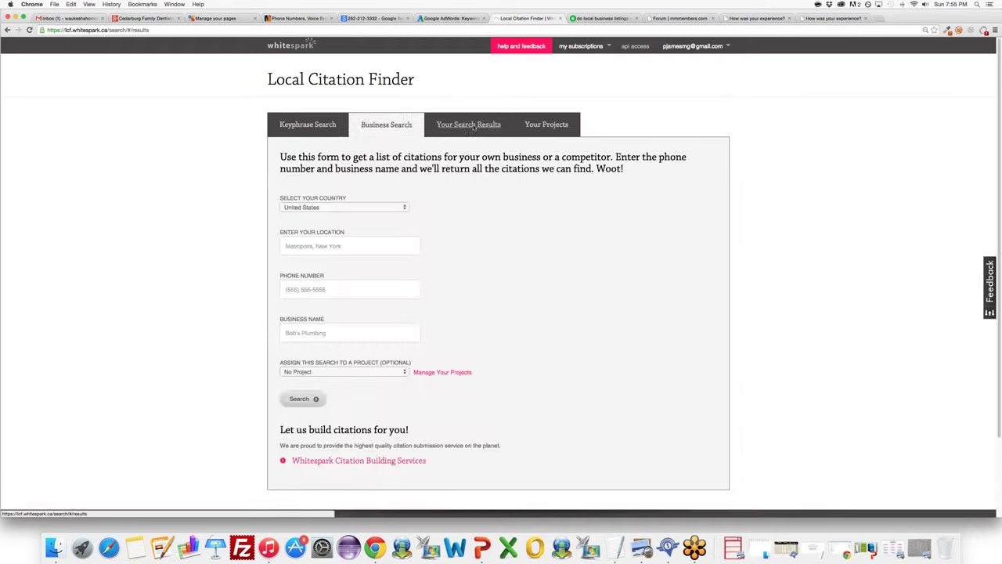
click(473, 128)
click(29, 30)
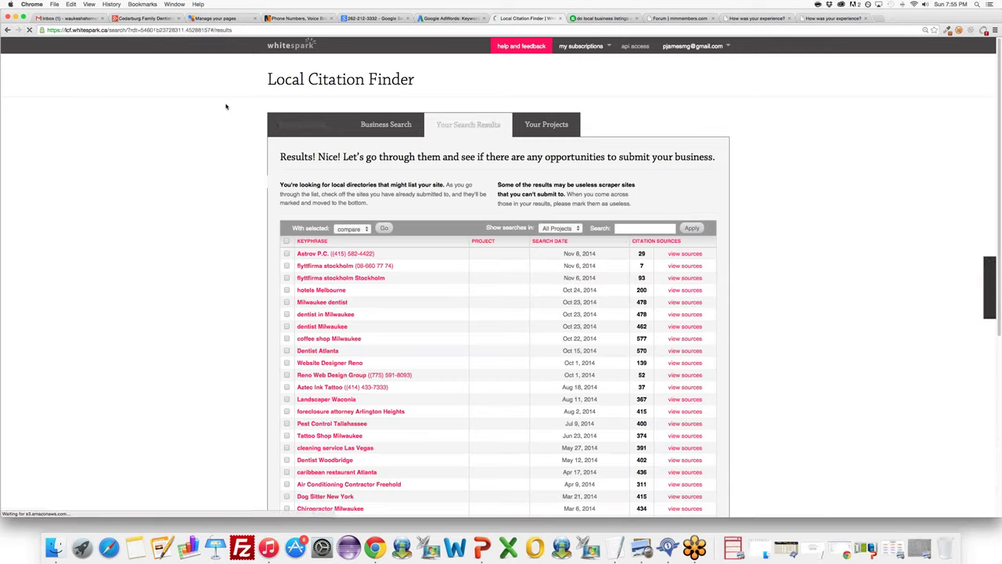
Open the saved "Milwaukee dentist" search and examine the citation source counts of the top ranking businesses
scroll(343, 319, down, 1)
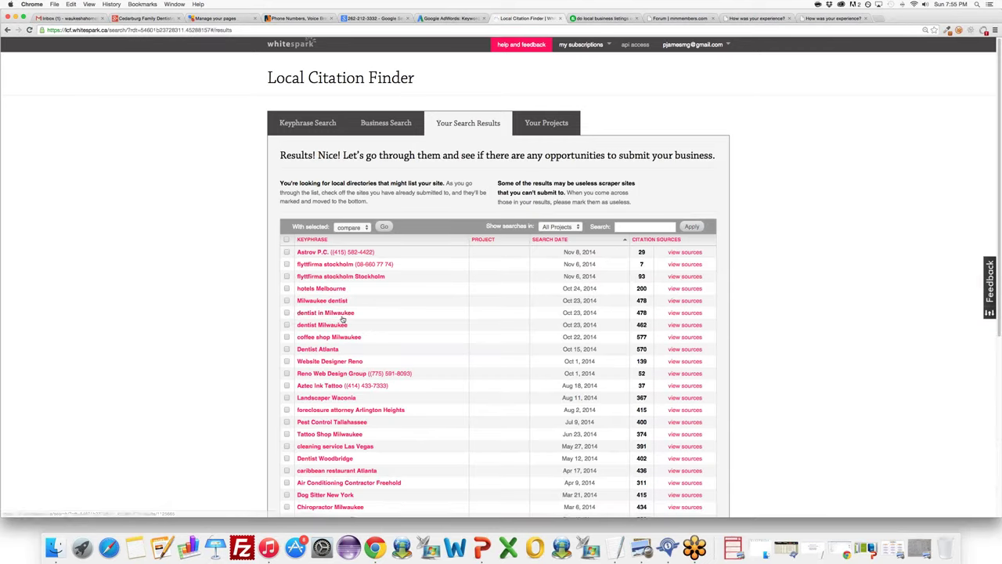
scroll(342, 319, down, 2)
click(330, 271)
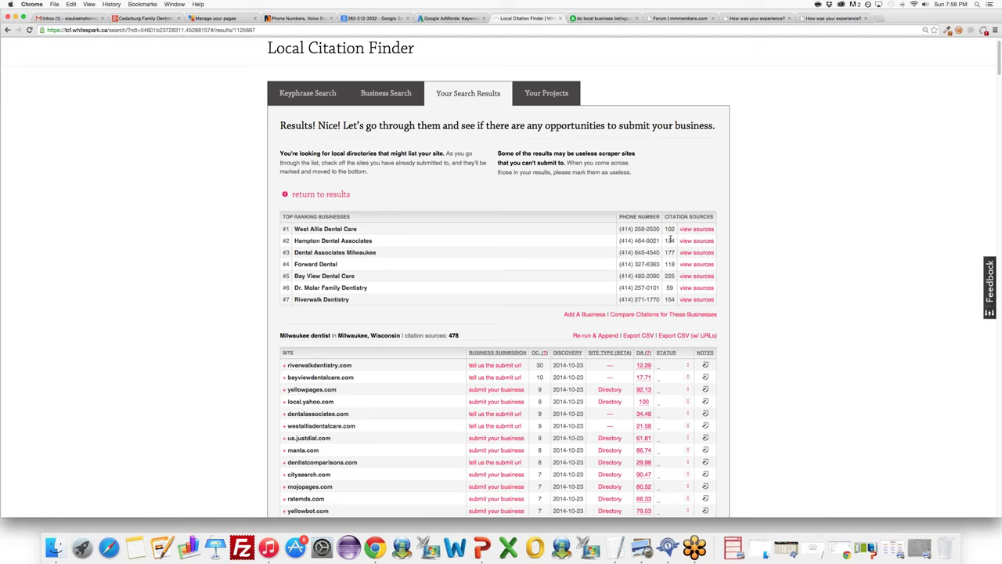
drag(664, 251, 675, 275)
click(665, 228)
double_click(671, 251)
click(734, 238)
click(107, 29)
drag(107, 30, 38, 28)
key(super+c)
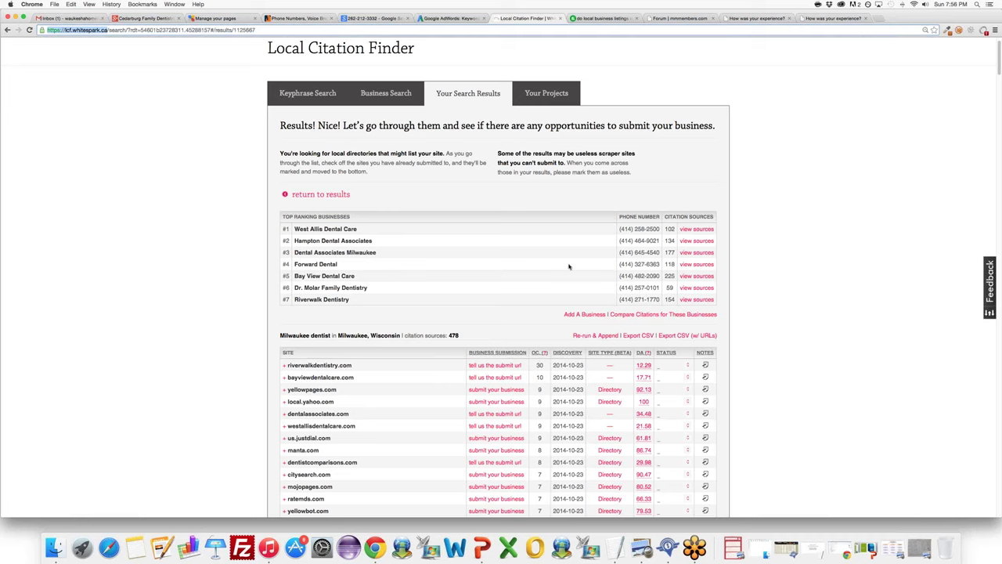
click(732, 221)
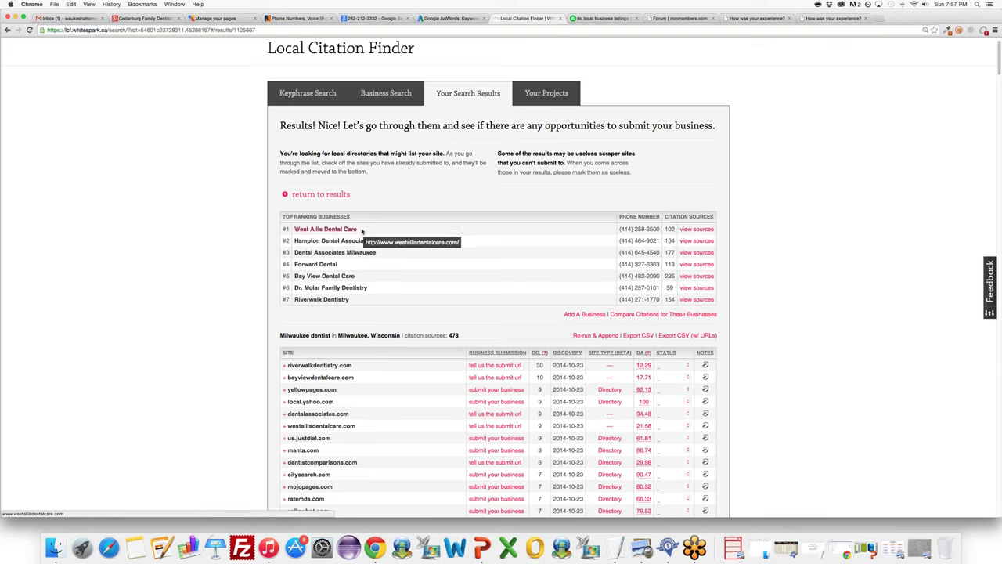
Open the citation sources for West Allis Dental Care and look through the listed directory sites
click(697, 229)
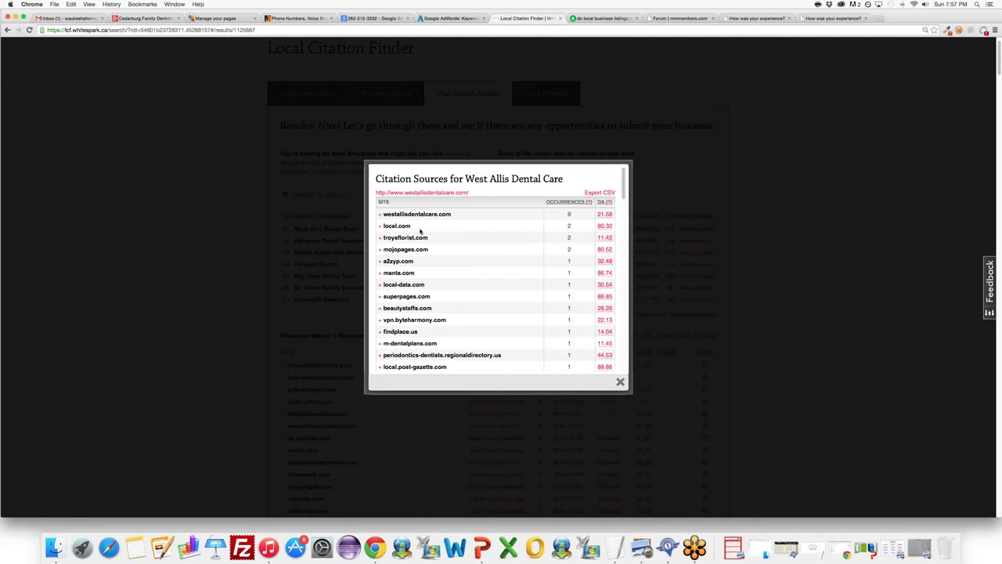
scroll(427, 227, down, 3)
scroll(392, 235, up, 3)
drag(467, 213, 415, 249)
click(399, 261)
double_click(398, 261)
scroll(519, 280, down, 5)
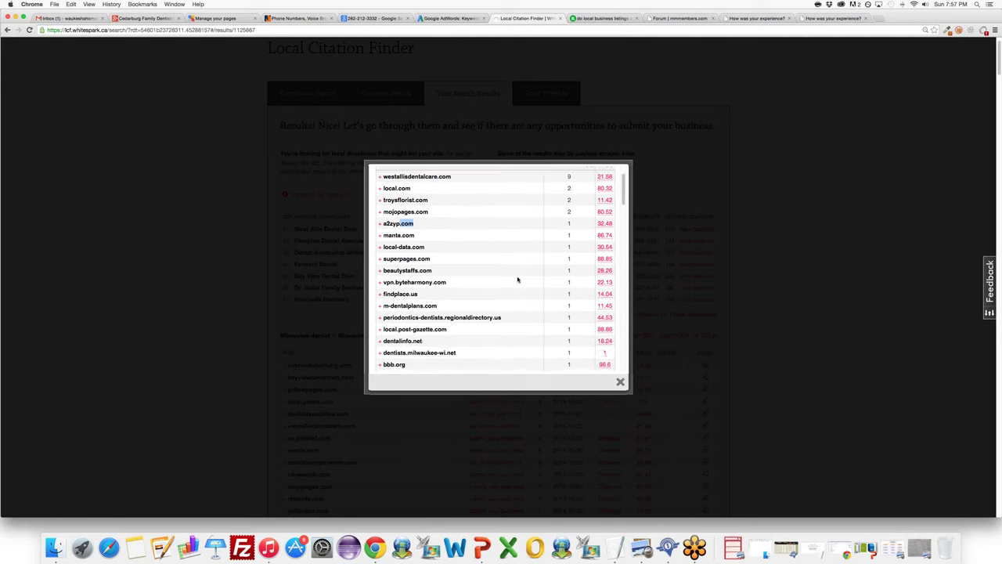
scroll(519, 280, up, 5)
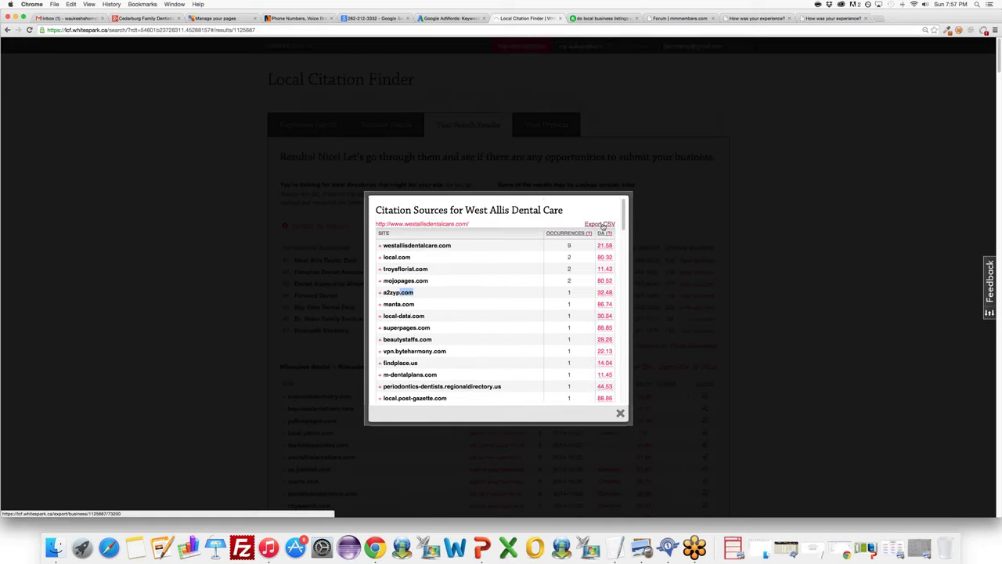
scroll(461, 318, down, 5)
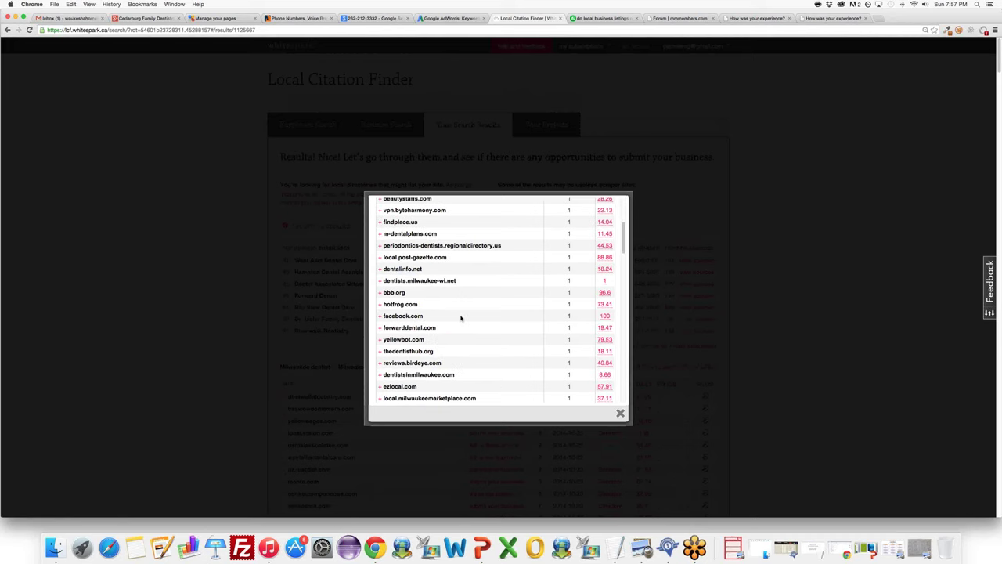
Copy hotfrog.com from the West Allis Dental Care citation list and load that site in place of the AdWords page
scroll(416, 340, down, 1)
drag(418, 292, 383, 291)
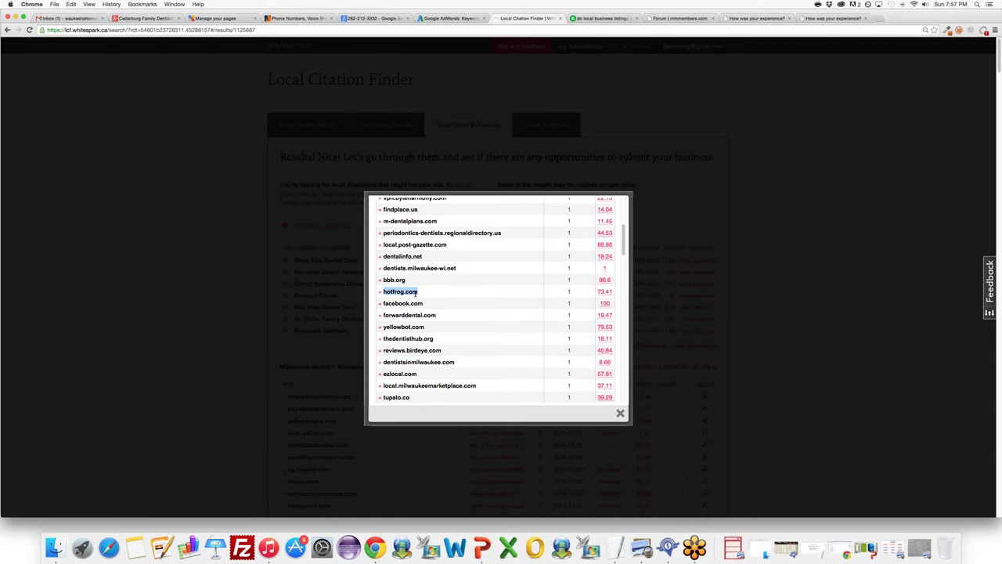
click(131, 167)
click(131, 167)
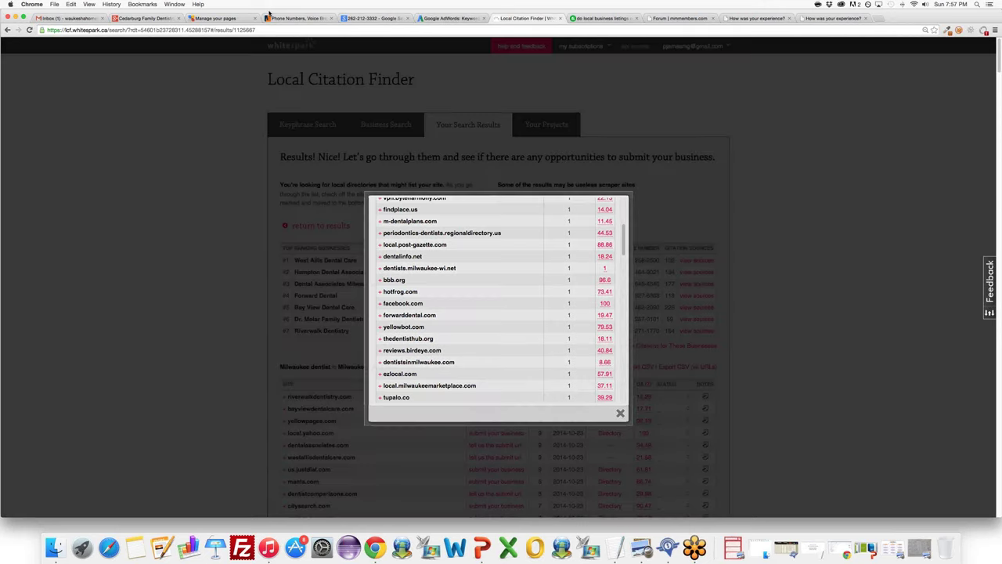
click(450, 18)
key(ctrl+l)
key(ctrl+v)
key(Return)
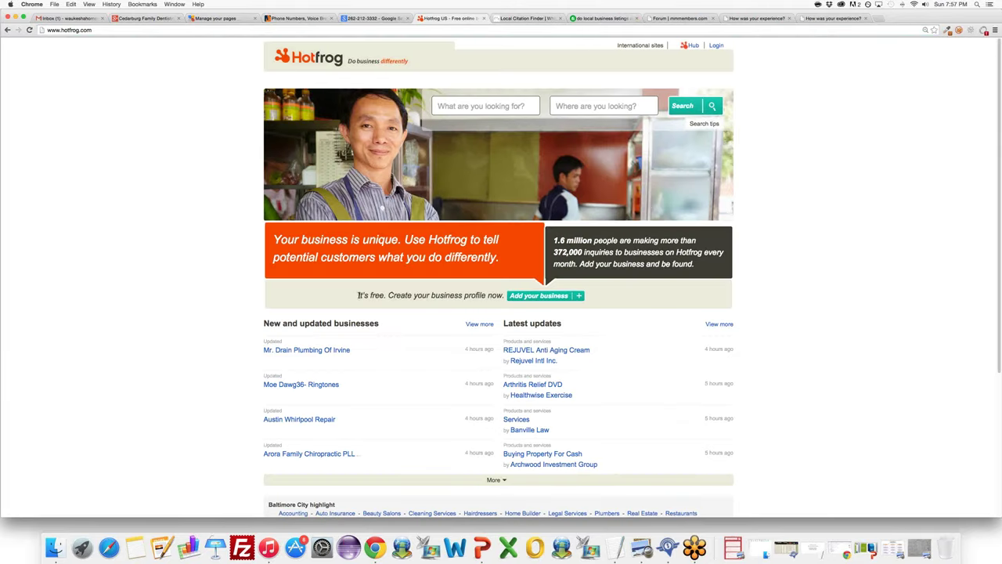
Open Hotfrog's form for adding a business and examine its business detail and login fields
drag(359, 296, 472, 295)
click(539, 296)
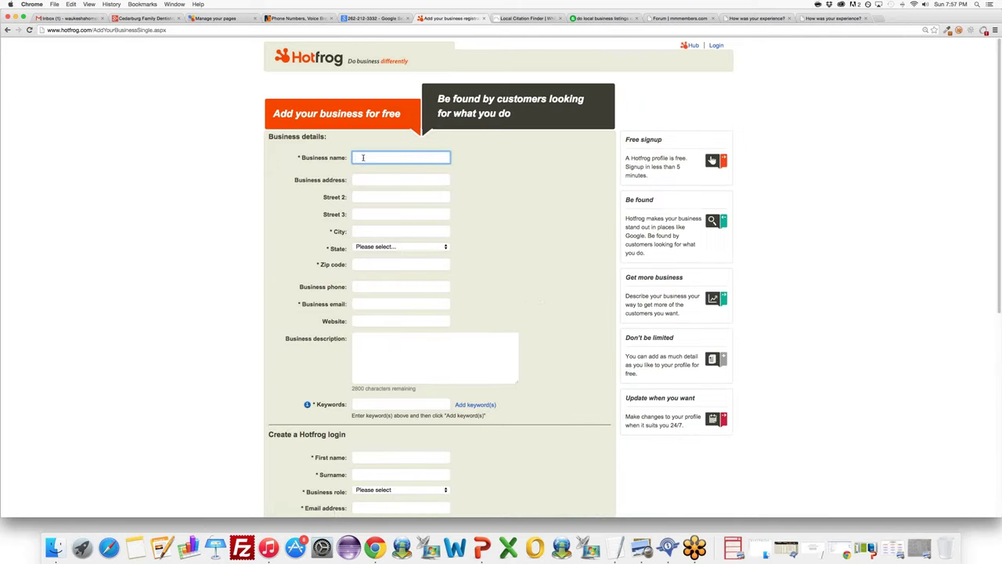
click(371, 180)
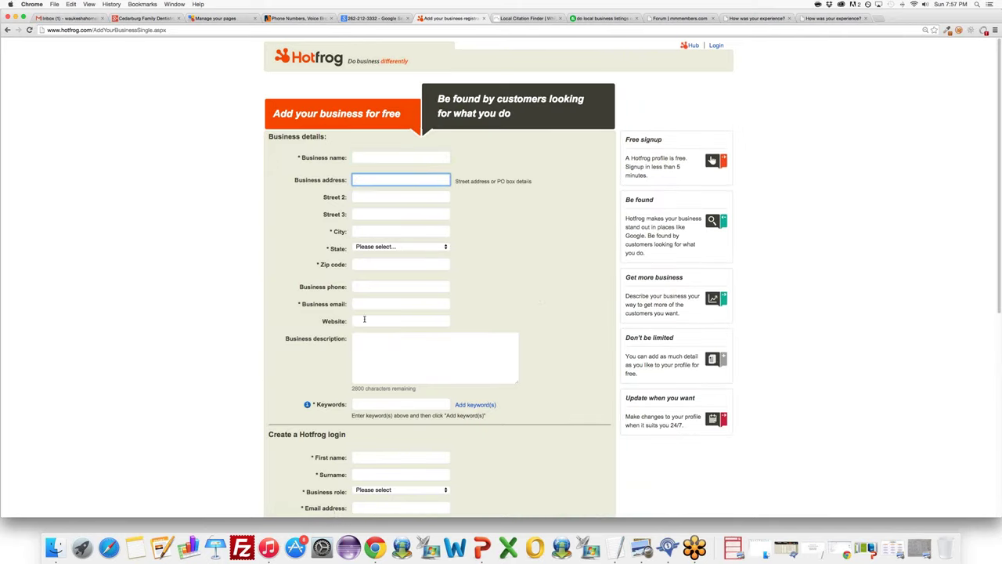
click(369, 289)
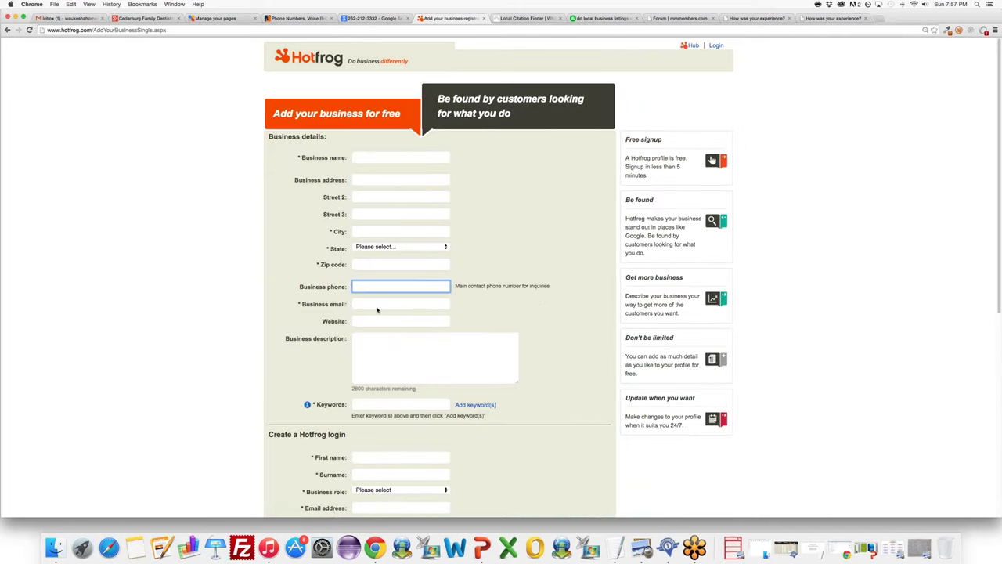
scroll(378, 307, down, 5)
click(369, 254)
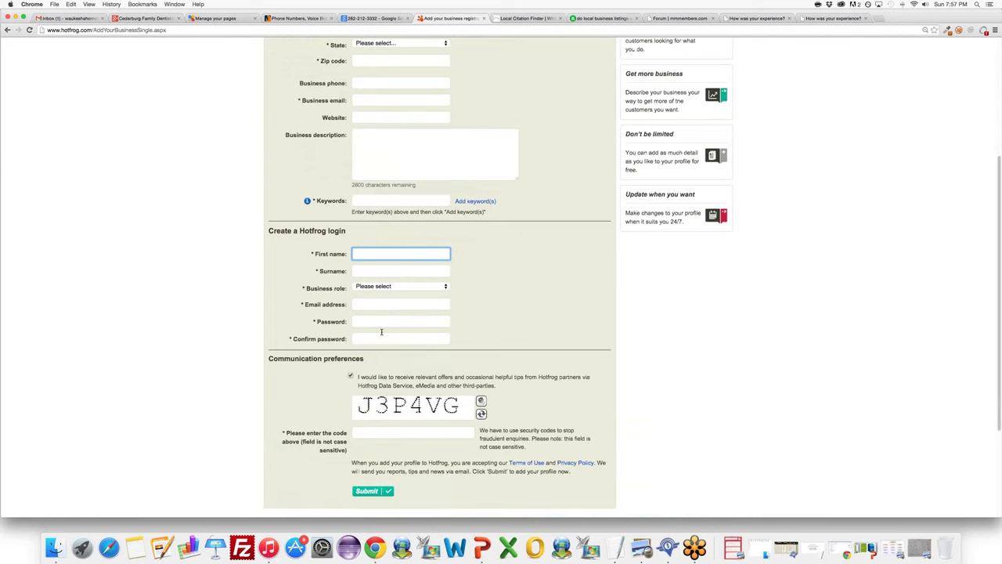
scroll(382, 332, up, 4)
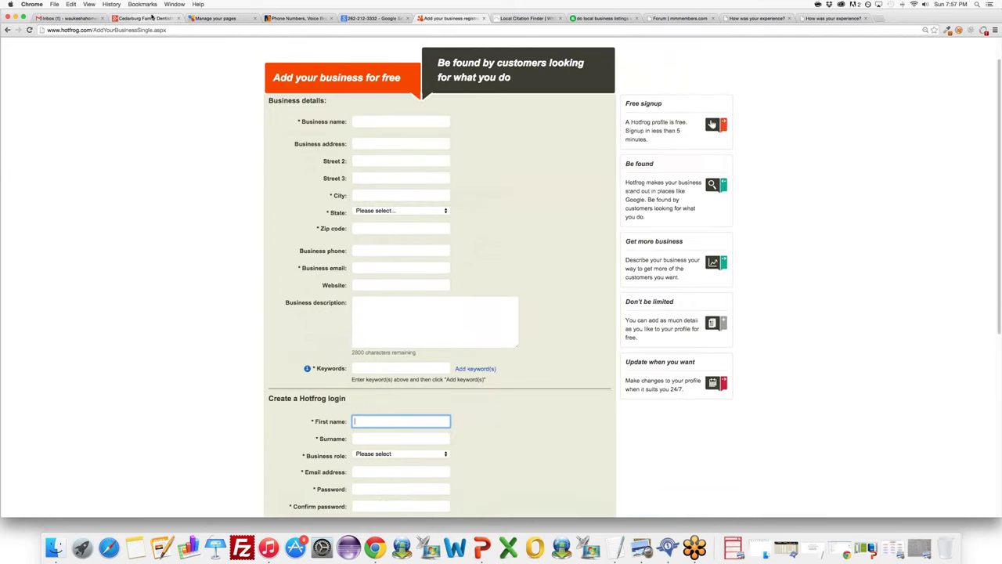
Check the business name on the Cedarburg Family Dentistry Google+ page and return to the Local Citation Finder
click(149, 17)
drag(189, 192, 339, 196)
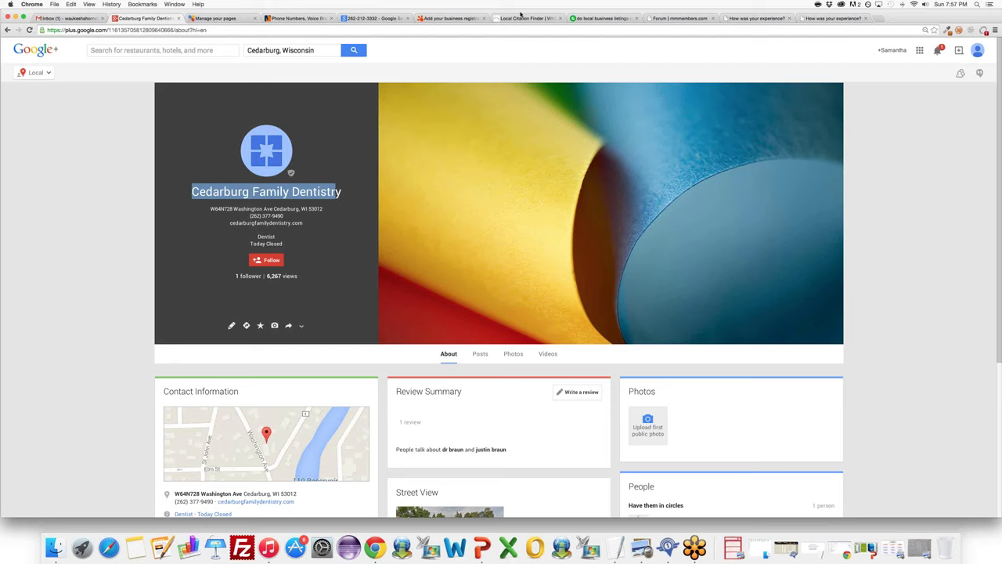
click(523, 17)
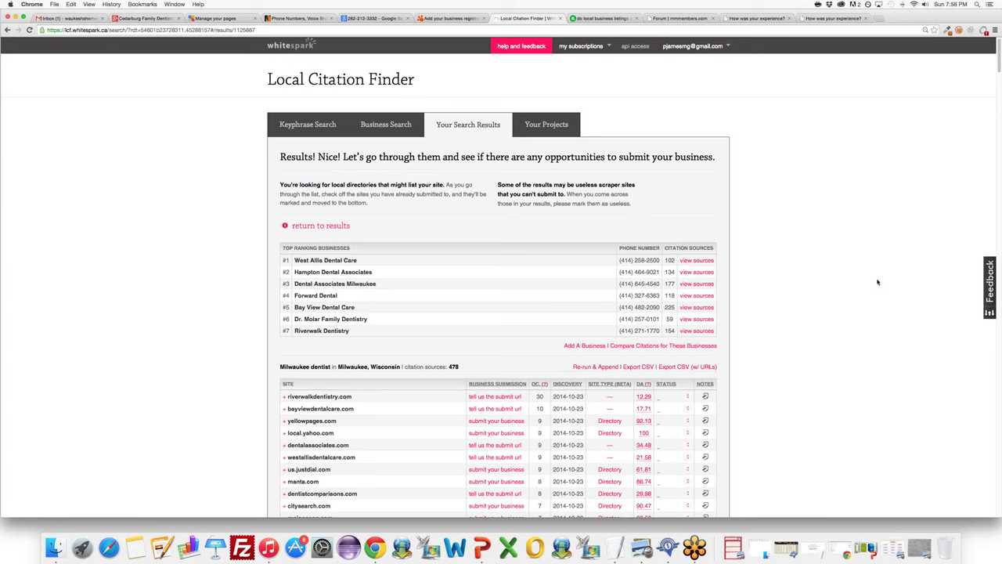
Switch to webinar.pptx in PowerPoint, show the Big Money slide, and put the presentation away again
click(866, 547)
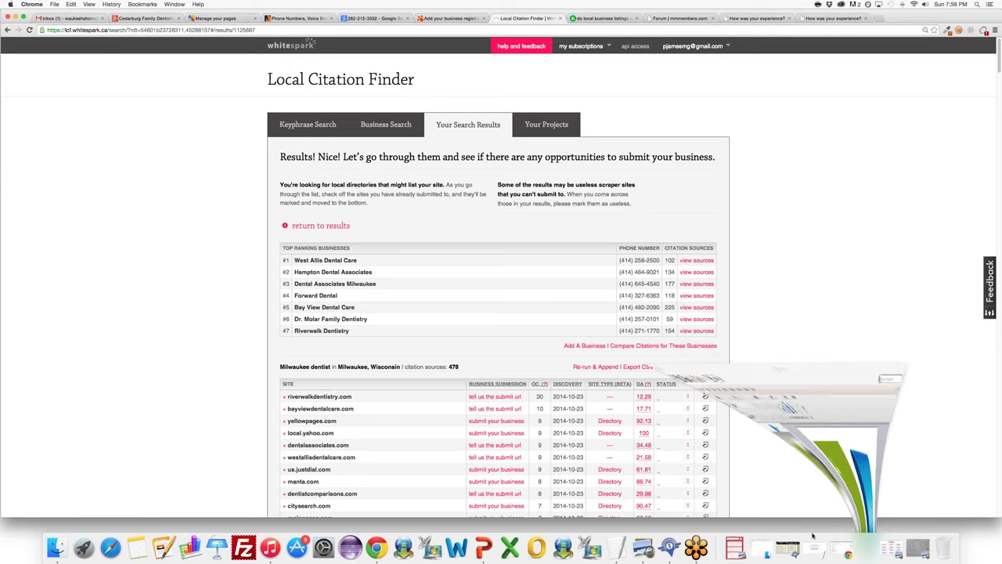
key(Up)
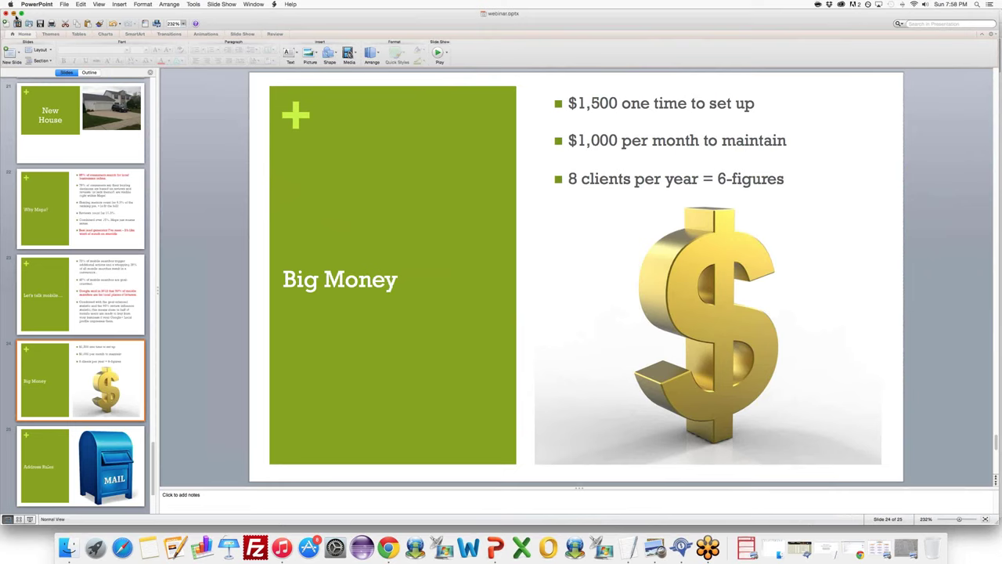
click(11, 13)
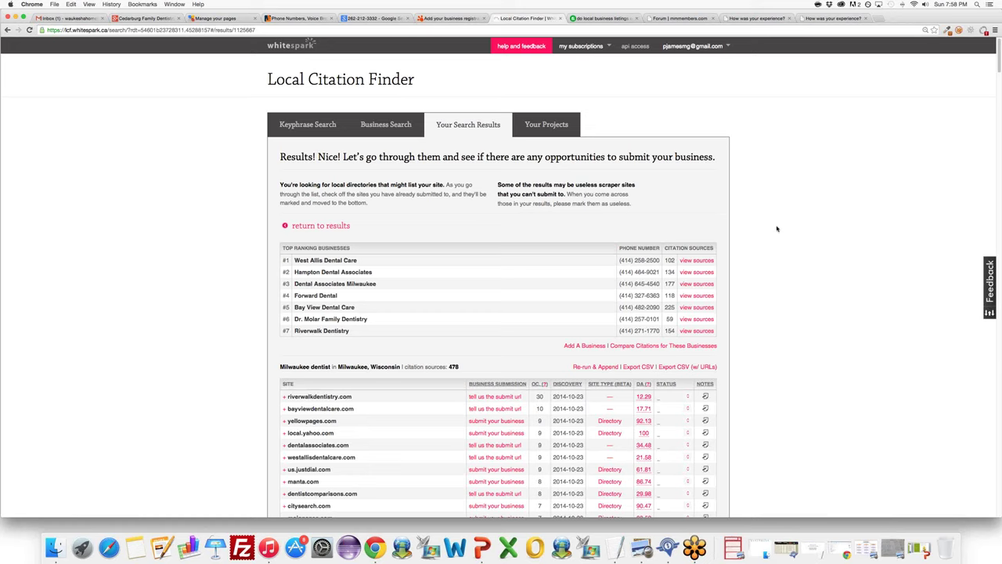
Open the Fiverr gig for local business listings and examine its offer, description and gig extras
scroll(728, 224, down, 5)
scroll(727, 224, up, 5)
click(604, 19)
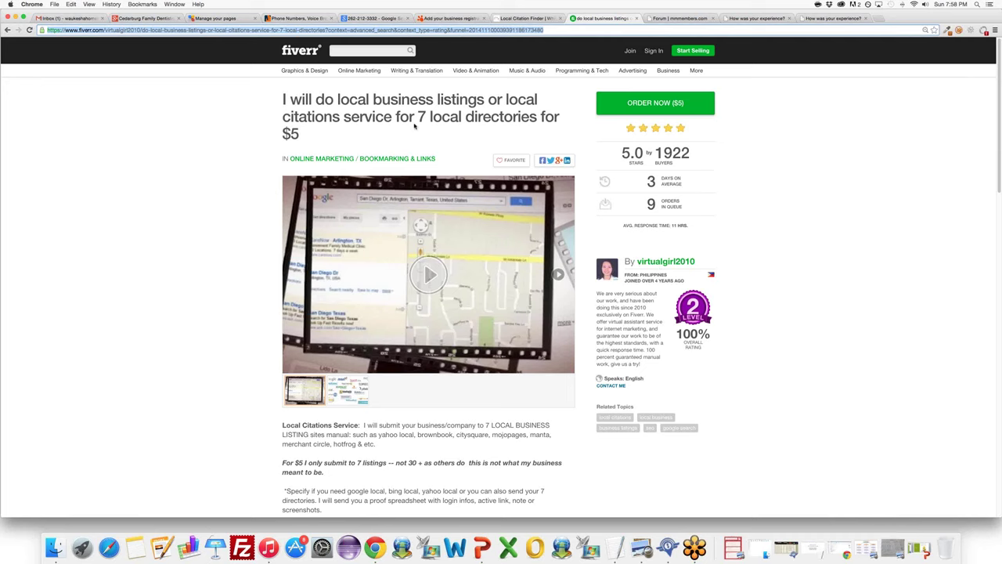
drag(355, 135, 275, 104)
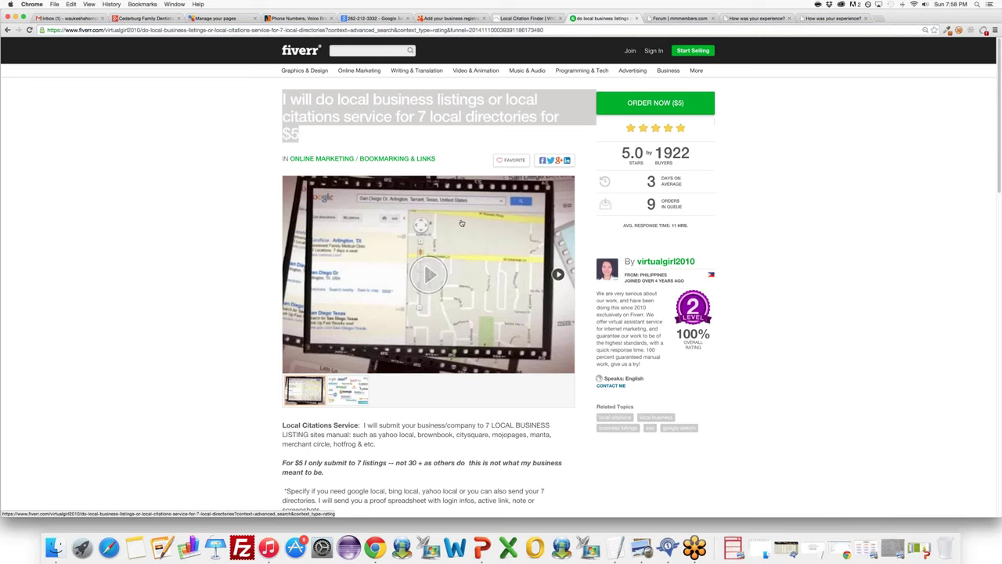
scroll(461, 223, down, 10)
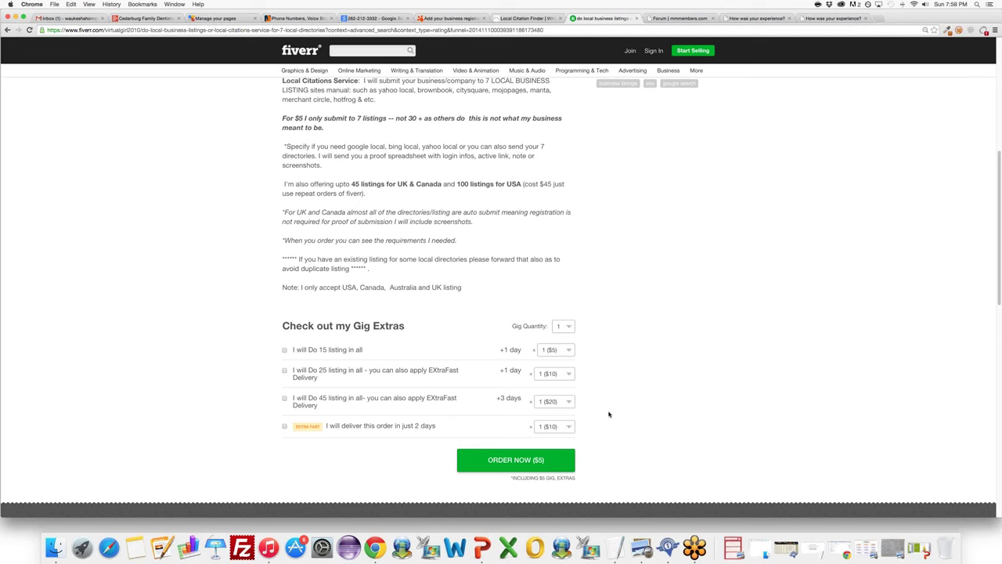
scroll(608, 413, up, 10)
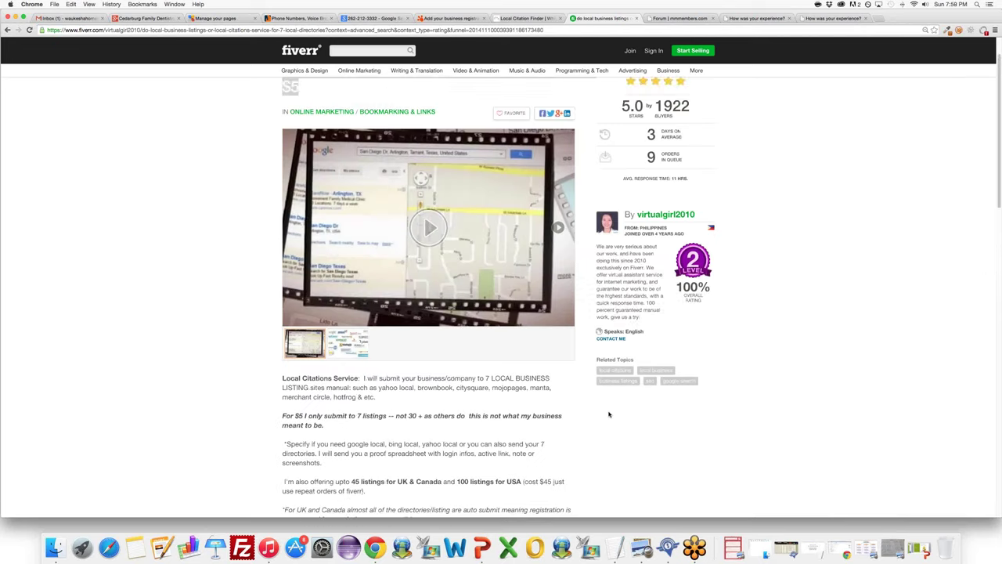
scroll(608, 412, down, 13)
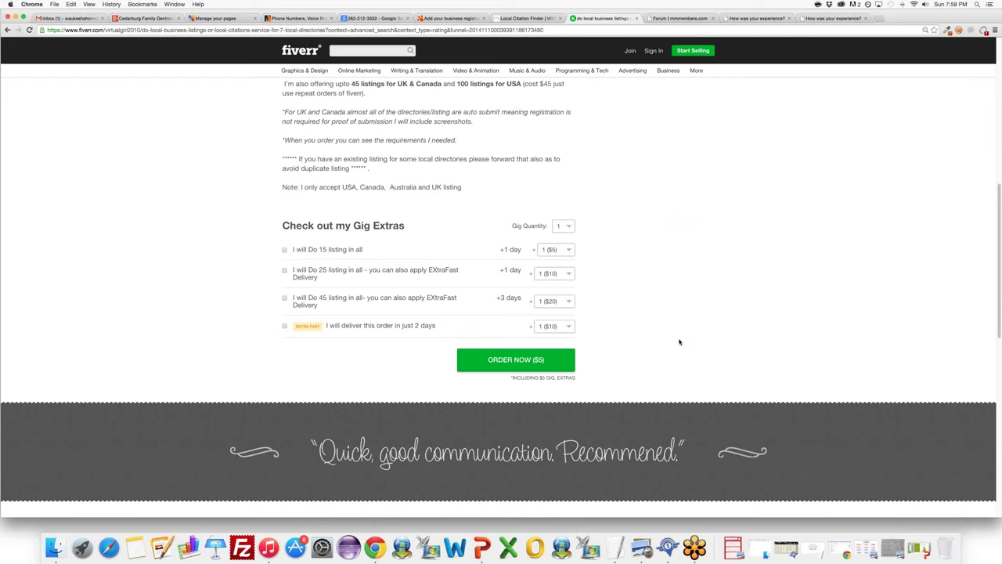
scroll(563, 385, up, 4)
scroll(563, 384, up, 2)
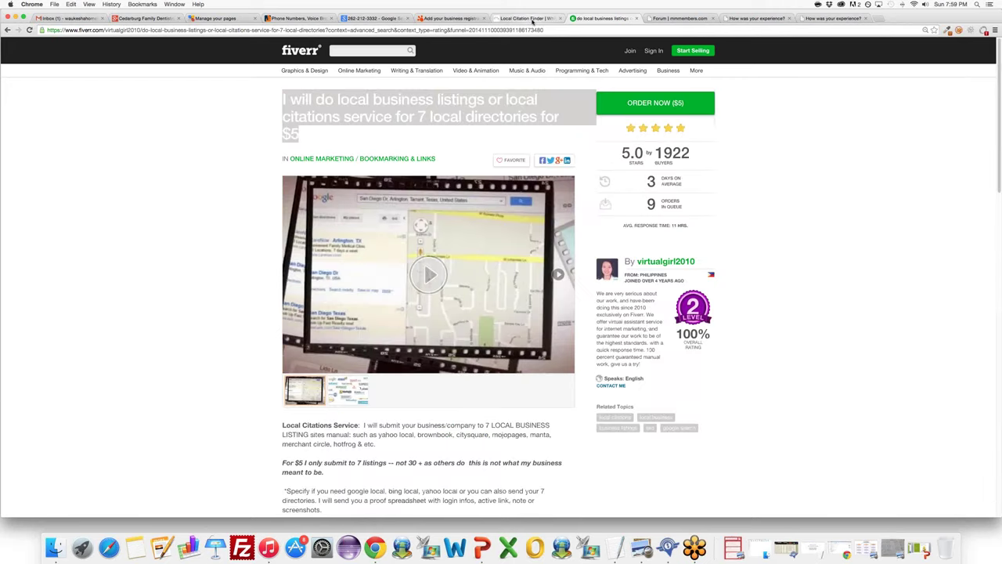
Review the West Allis Dental Care citation sources in the Local Citation Finder against the Fiverr listing gig
click(529, 18)
click(691, 261)
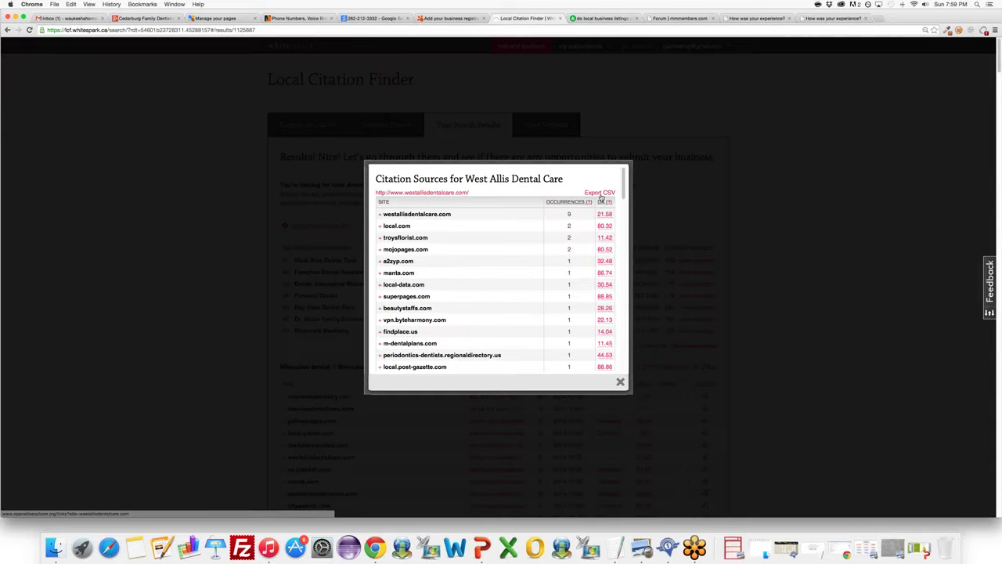
click(657, 371)
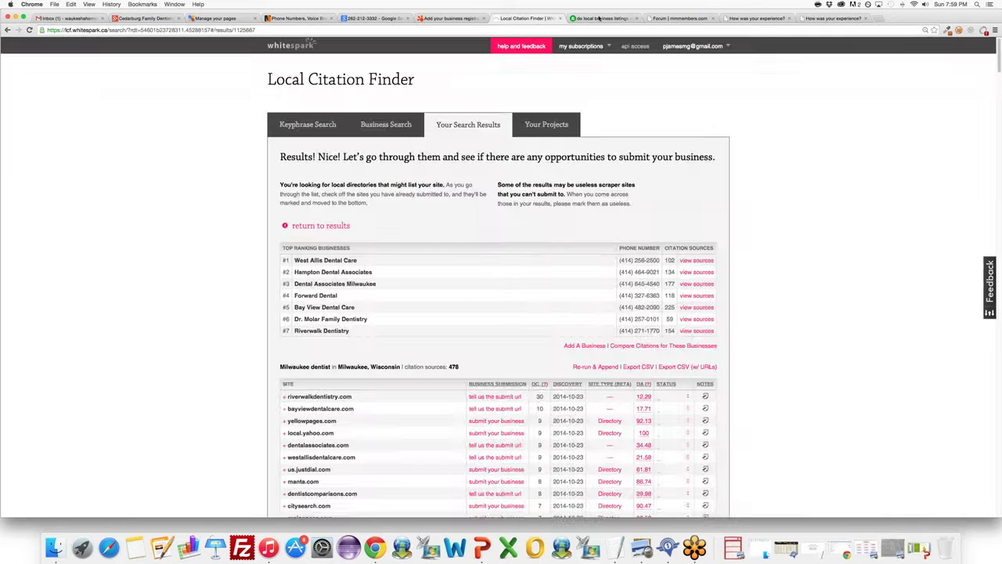
key(ctrl+Tab)
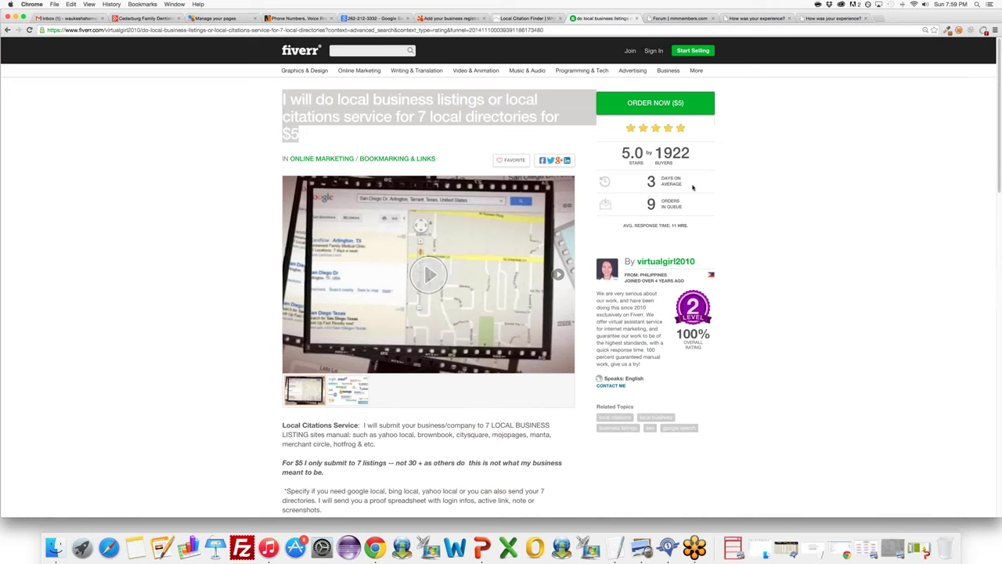
click(527, 18)
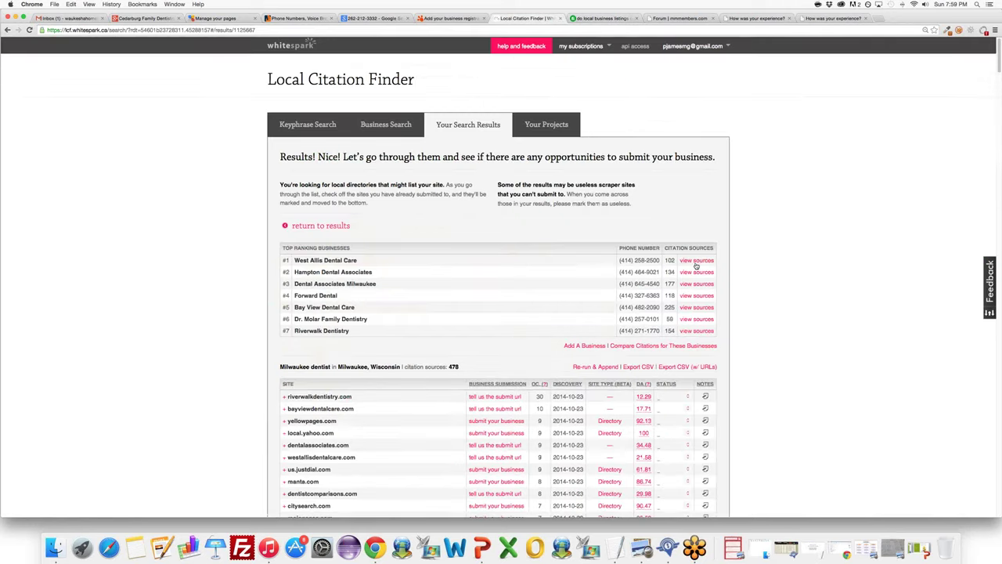
View the citation sources for West Allis Dental Care, close them, and look through the Milwaukee dentist citation results
click(694, 266)
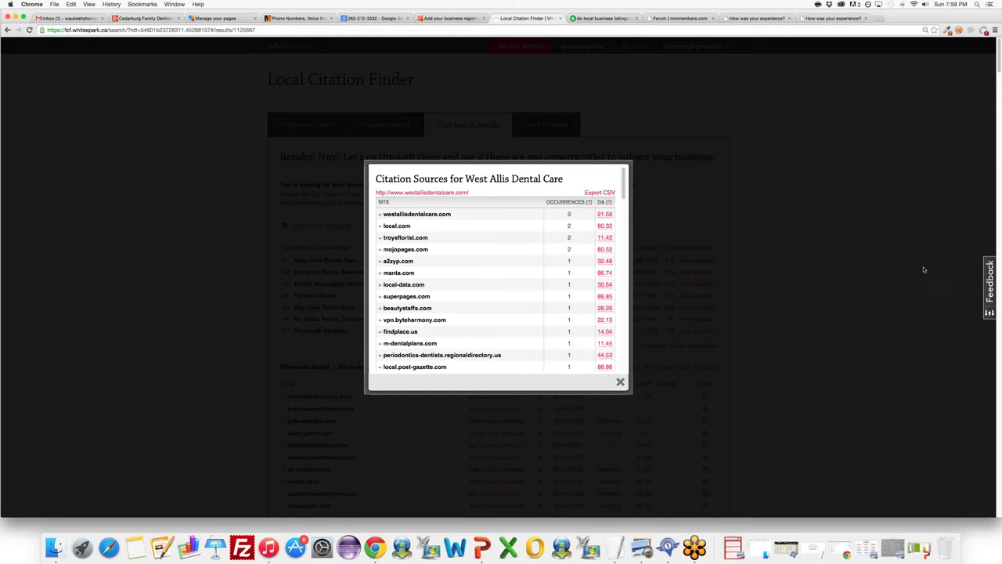
click(723, 372)
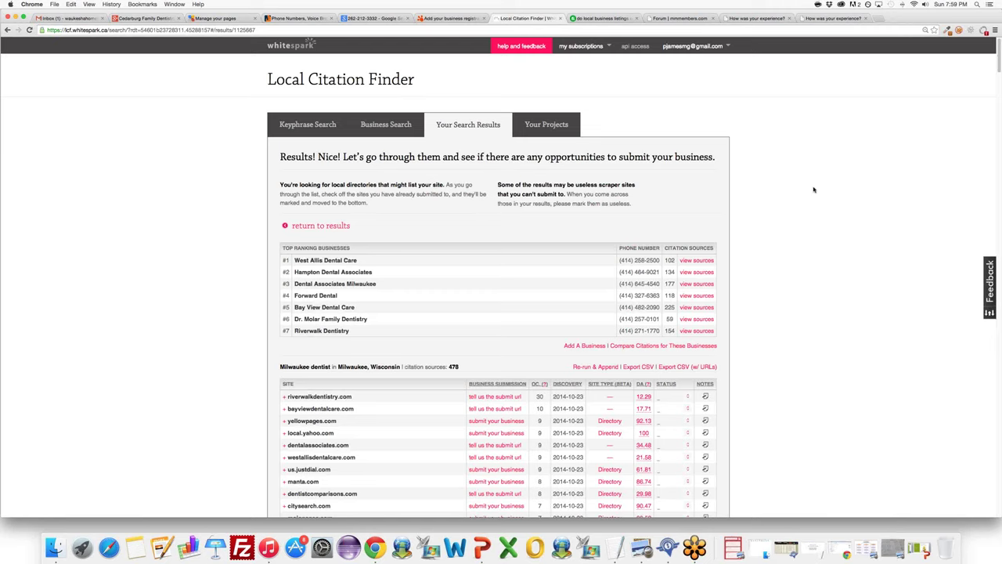
scroll(814, 190, down, 1)
scroll(814, 189, down, 2)
scroll(940, 274, up, 2)
Compare the business name and contact details on the Cedarburg Family Dentistry Google+ page with the fields of Hotfrog's add-your-business form
click(142, 19)
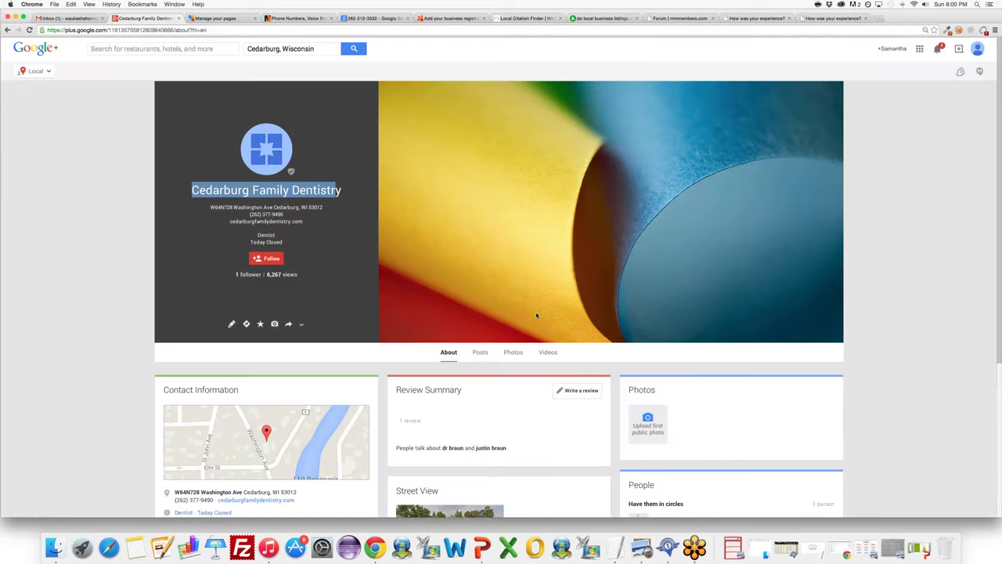
scroll(537, 315, down, 2)
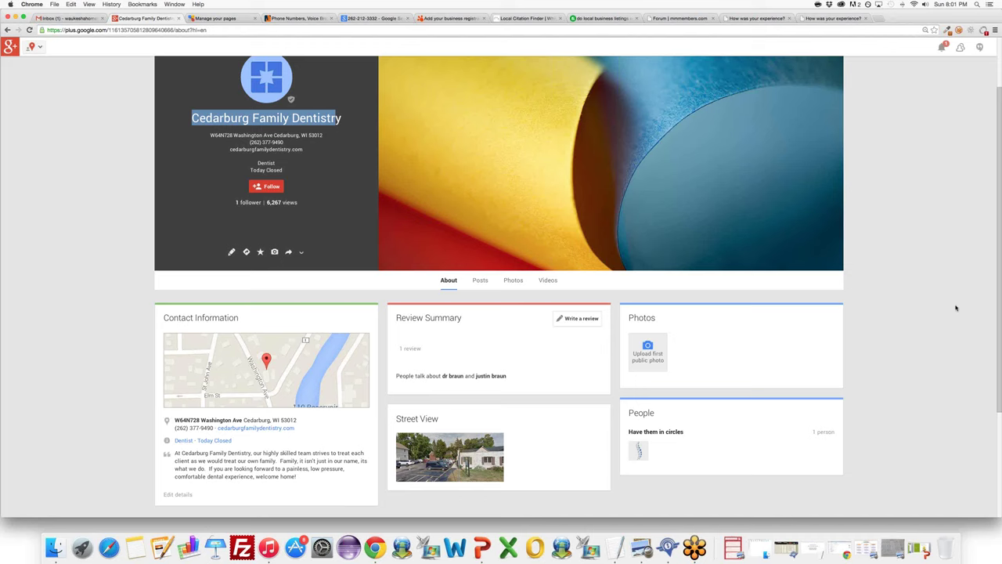
click(446, 19)
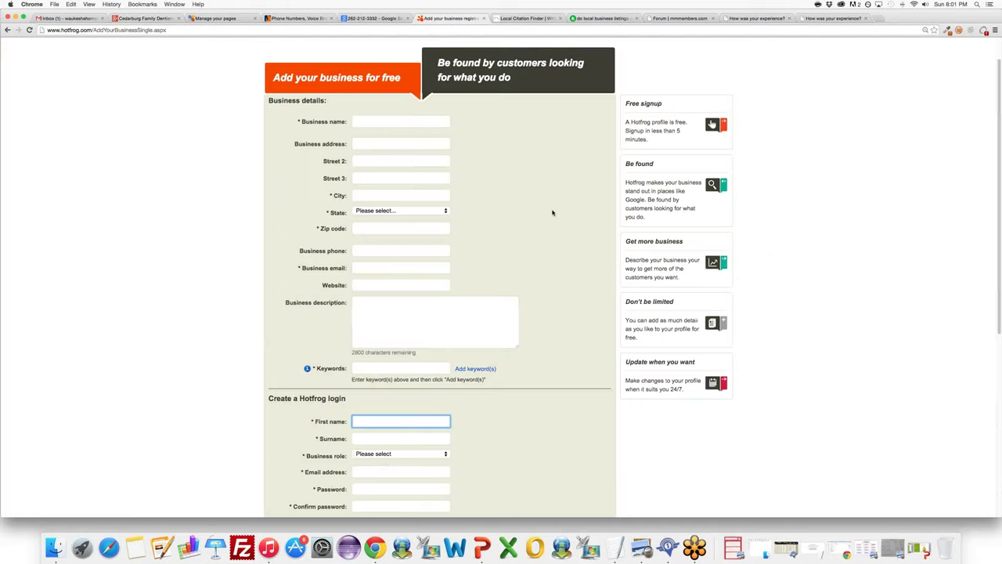
click(137, 18)
drag(192, 118, 353, 121)
click(337, 135)
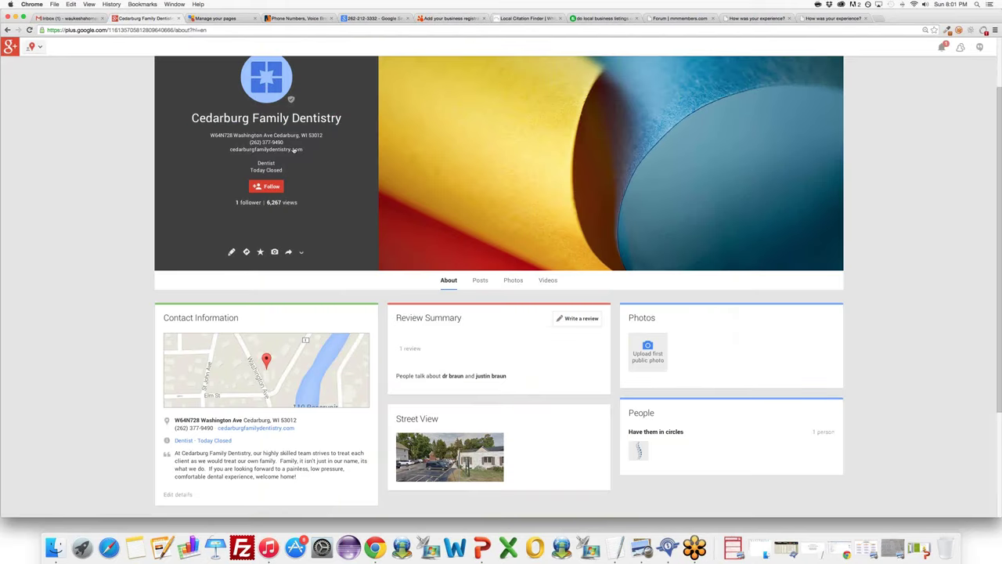
Search Google for the practice's phone number copied from its Google+ page and open its MerchantCircle listing
drag(285, 143, 249, 142)
key(super+c)
click(202, 29)
key(super+v)
key(Return)
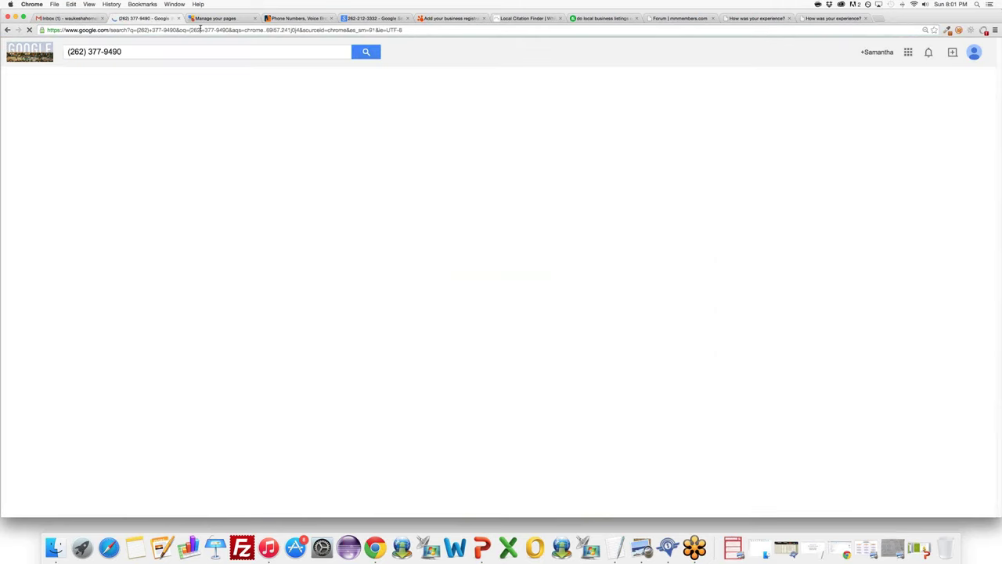
click(219, 329)
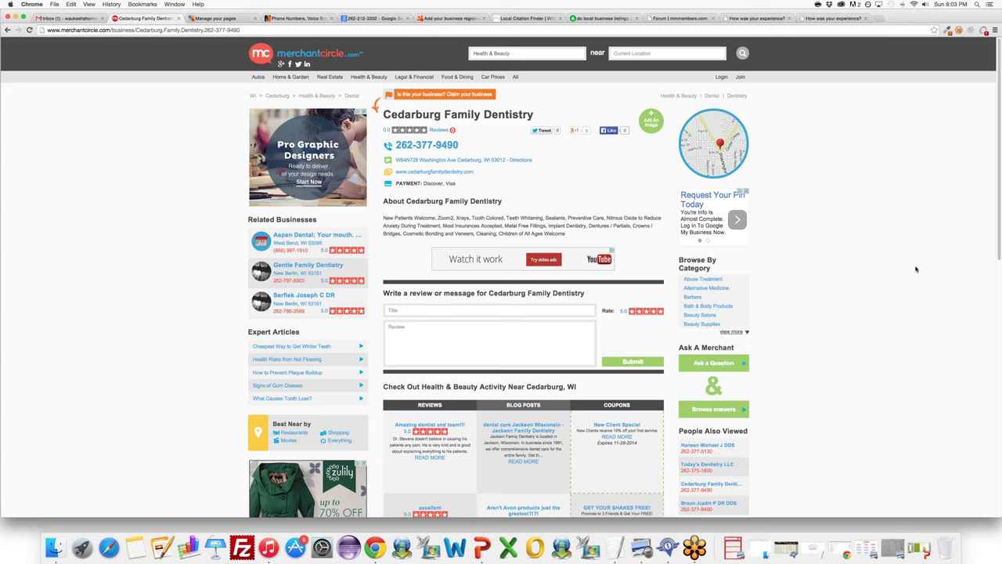
Reopen the West Allis Dental Care sources in the Local Citation Finder and examine the domain authority of the listed sites
click(517, 17)
click(696, 260)
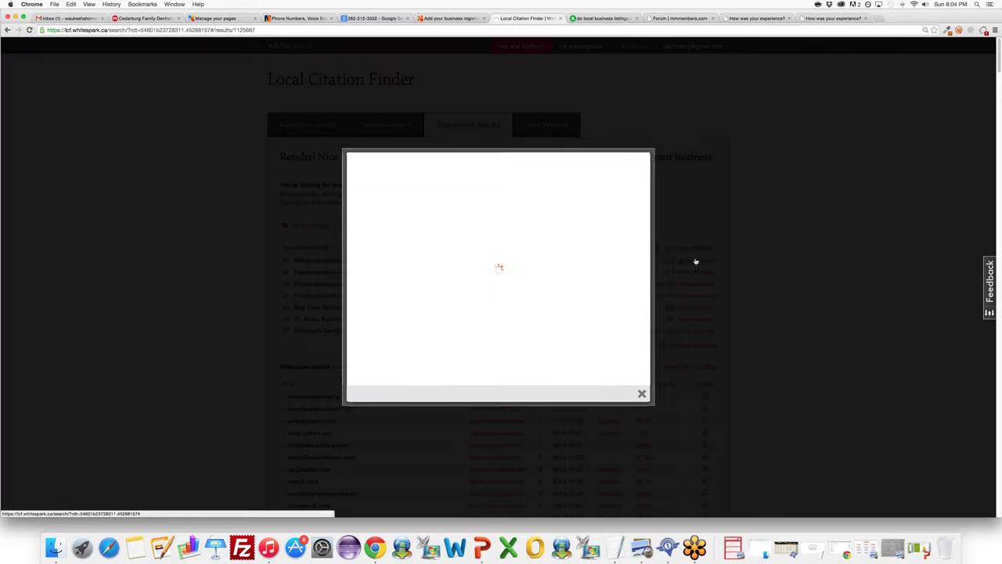
scroll(547, 245, down, 1)
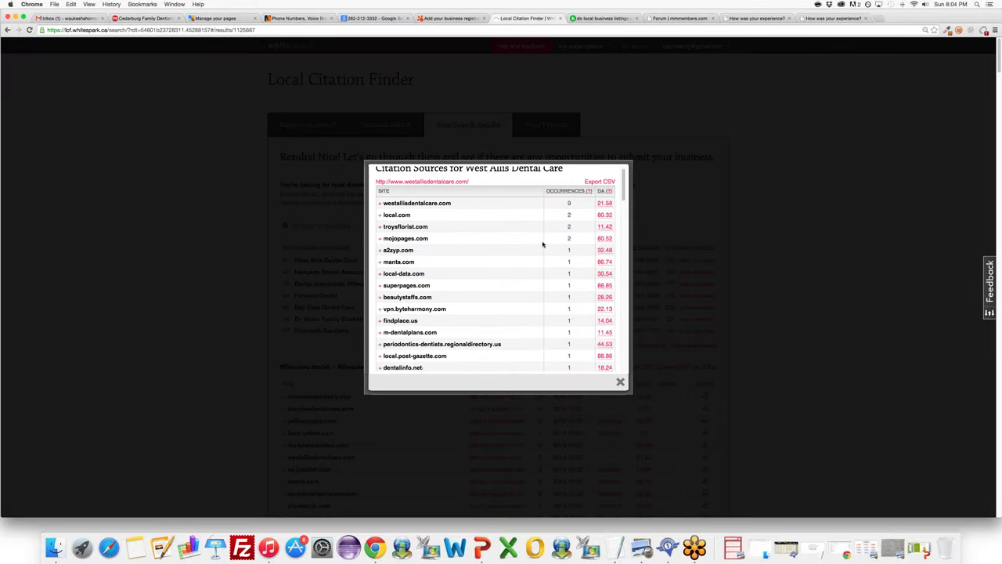
scroll(511, 222, up, 1)
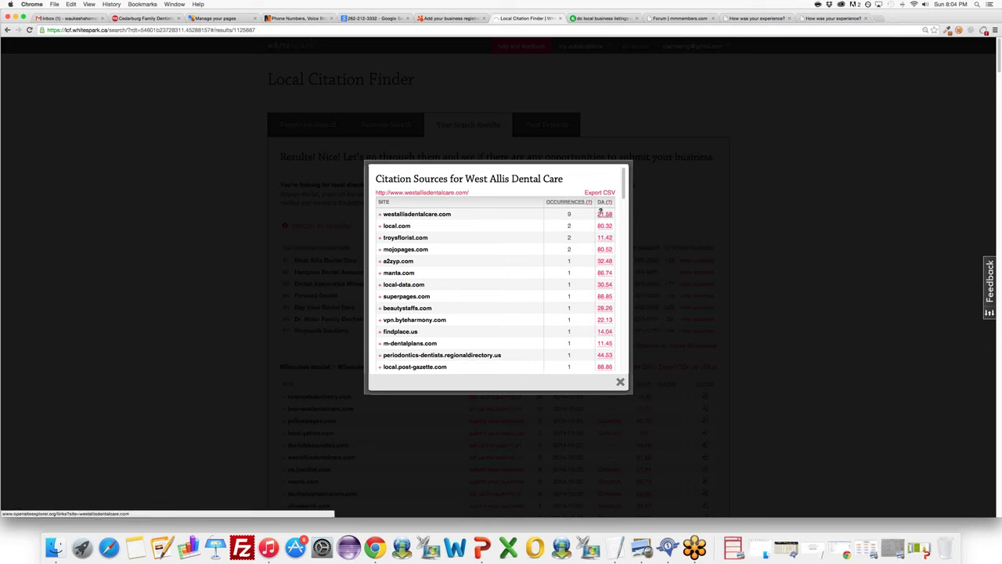
mouse_move(601, 210)
scroll(605, 302, down, 2)
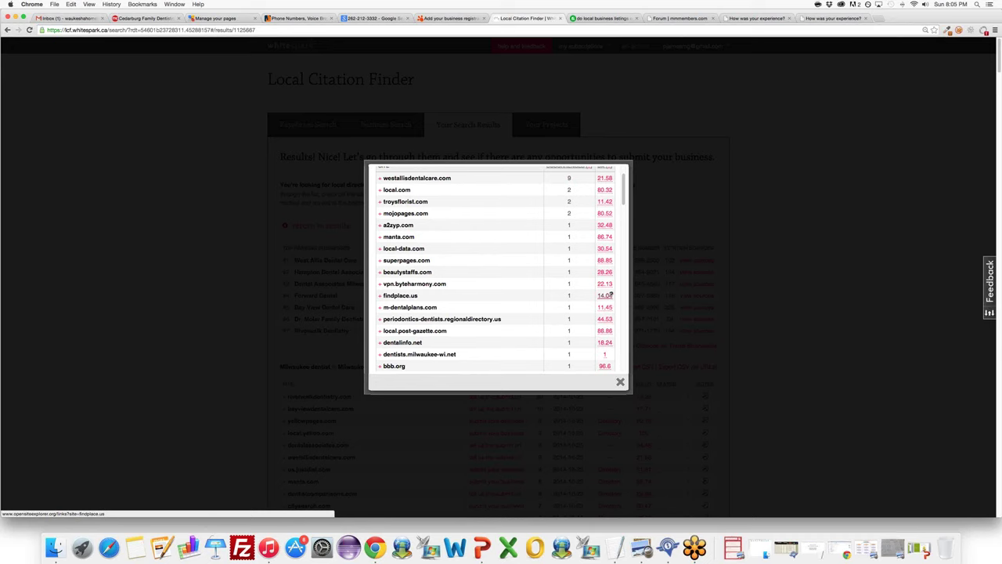
scroll(604, 298, down, 4)
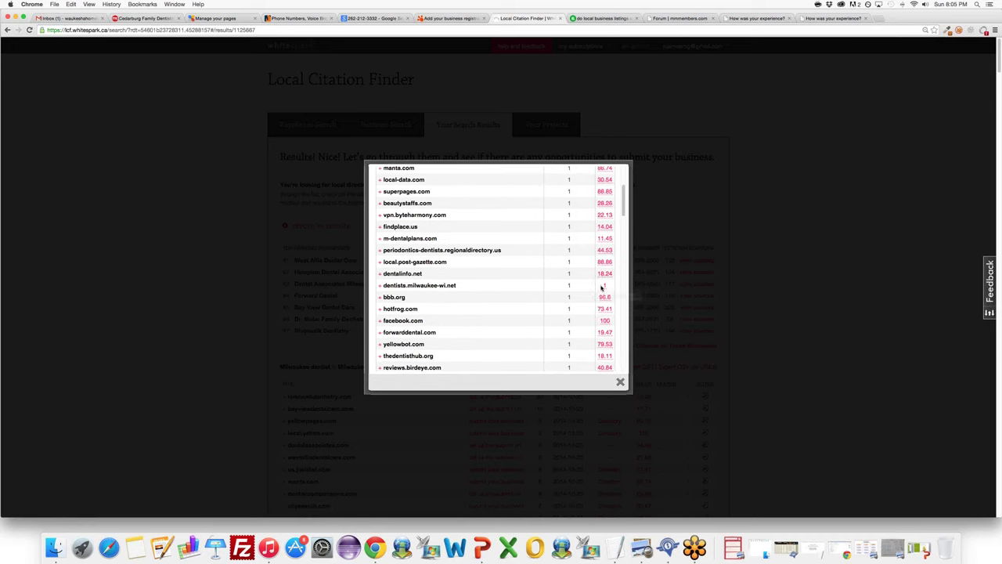
scroll(507, 282, up, 5)
scroll(508, 282, down, 1)
scroll(508, 282, up, 1)
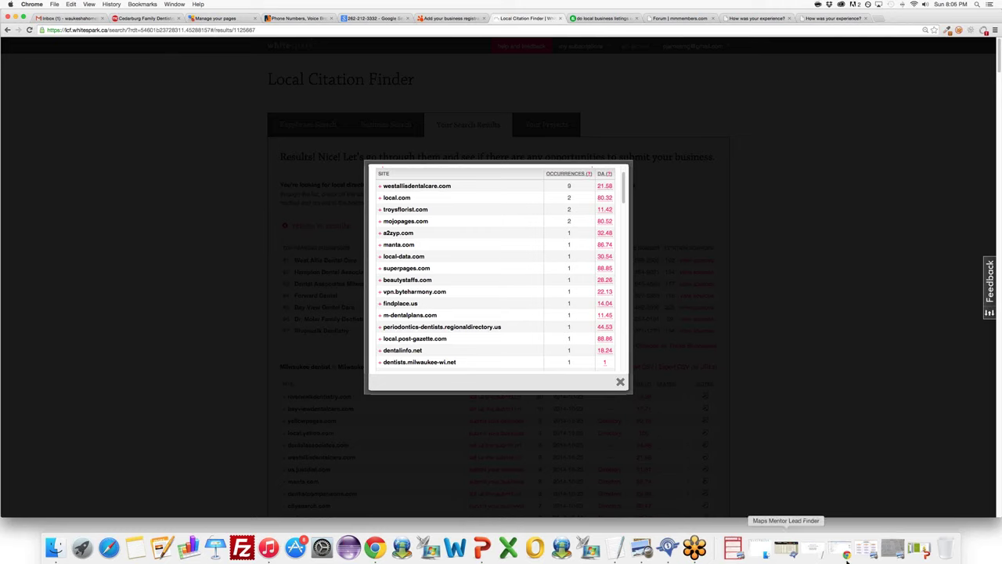
Restore the minimized site structure diagram showing the home page and its subpages
click(873, 554)
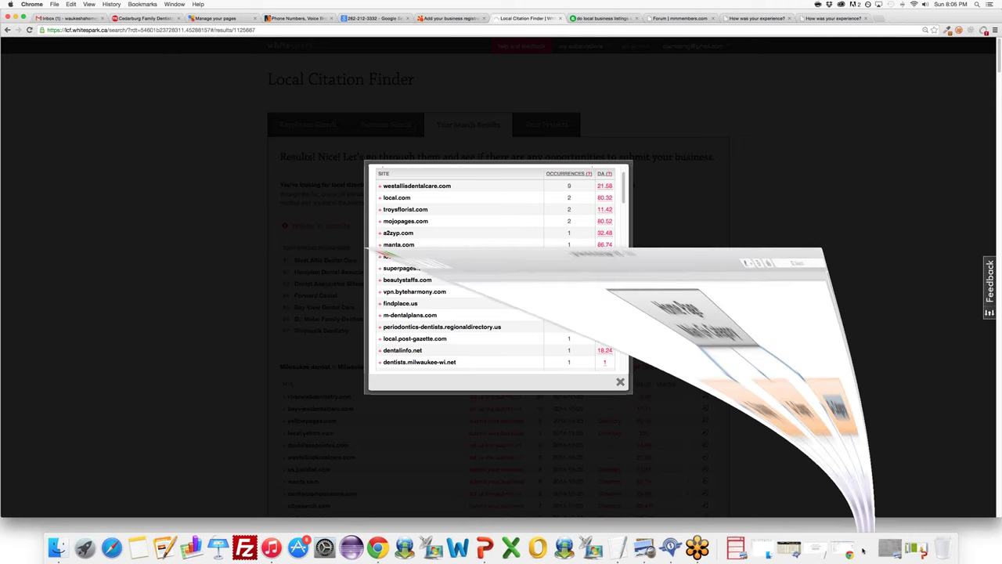